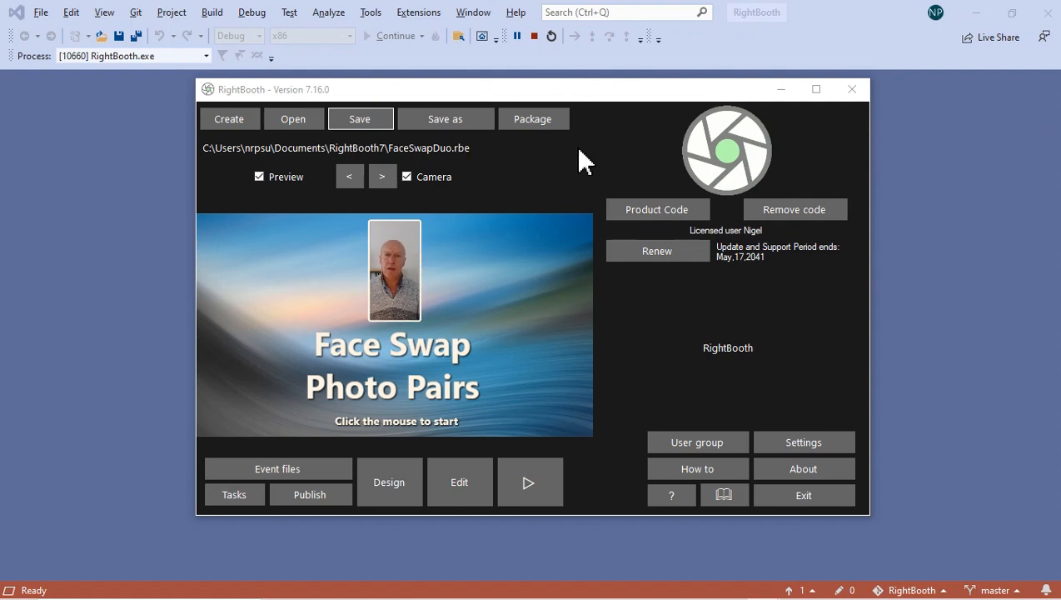
Examine the event's recording type in the event designer and its screens from Get ready to Photo options in the screen editor
{"action": "left_click", "coordinate": [393, 479]}
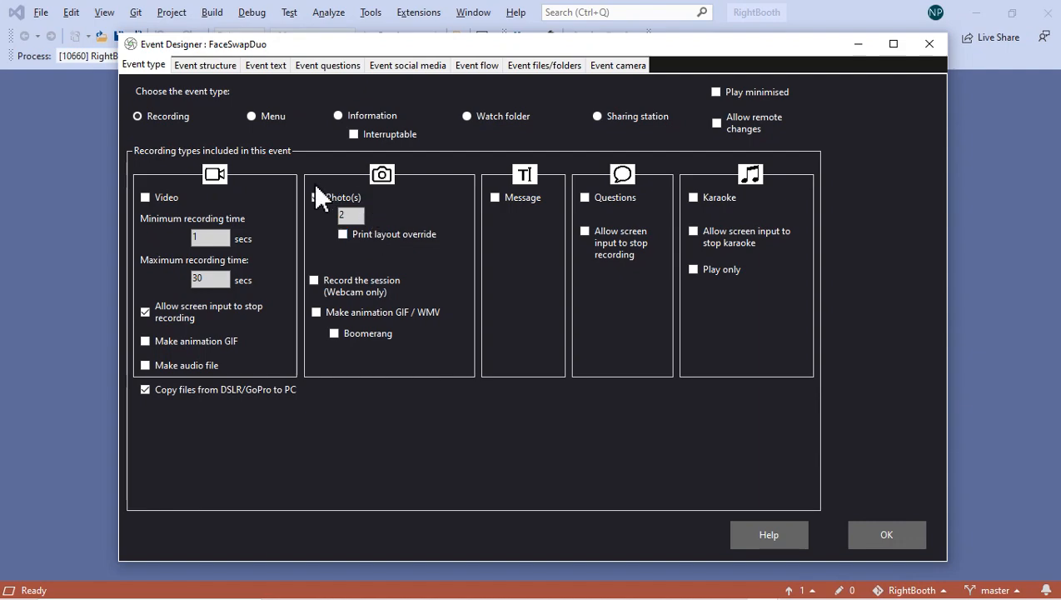
{"action": "left_click", "coordinate": [885, 536]}
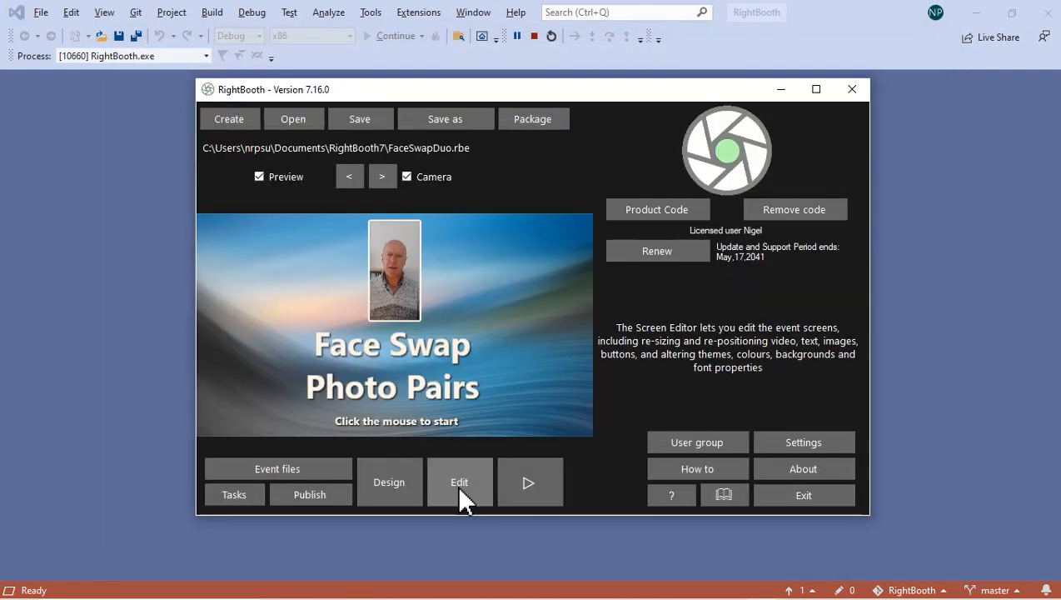
{"action": "left_click", "coordinate": [460, 485]}
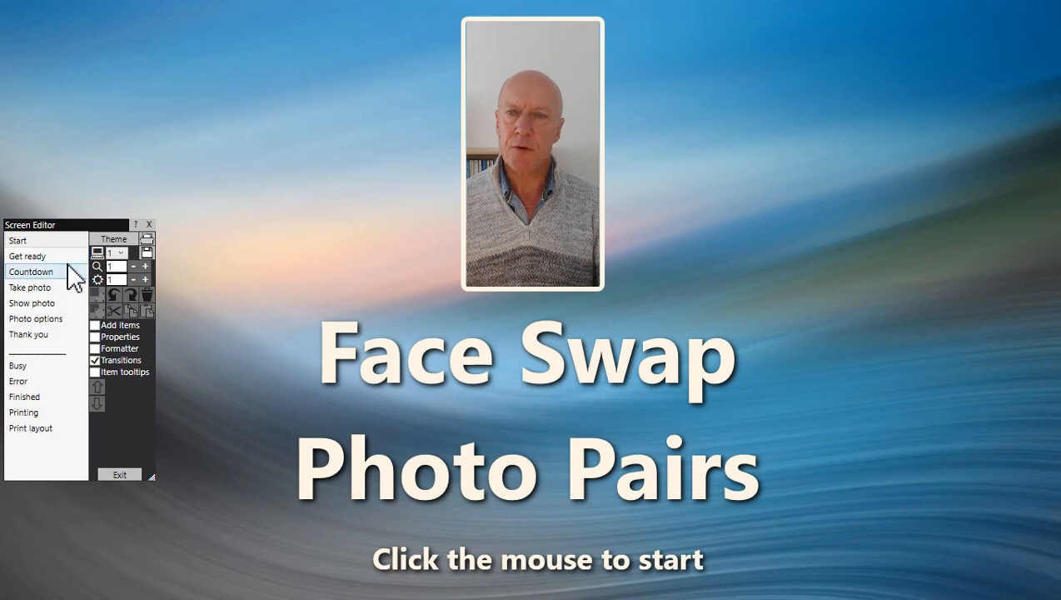
{"action": "left_click", "coordinate": [67, 255]}
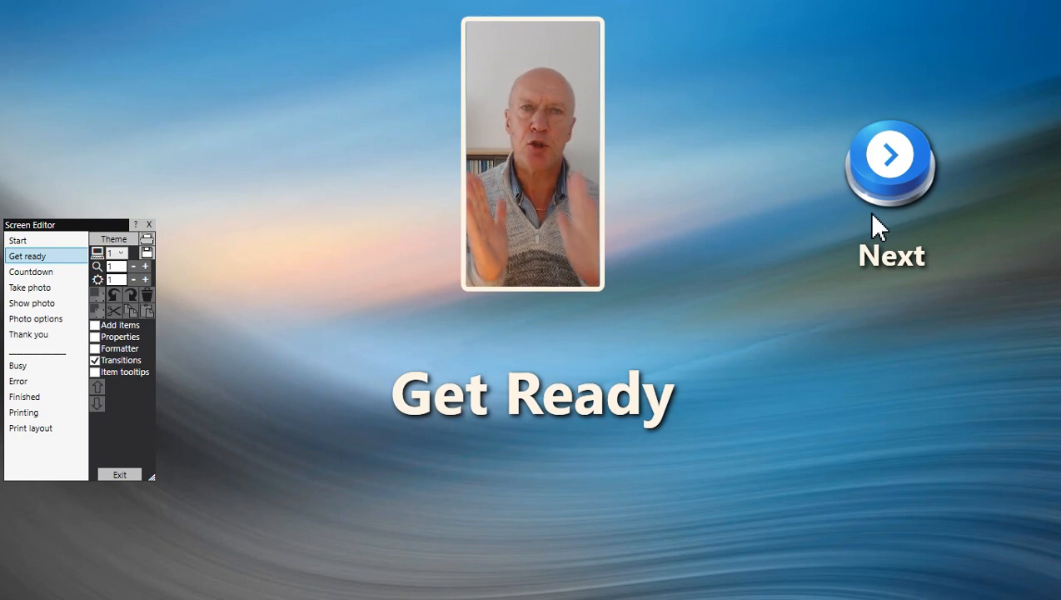
{"action": "left_click", "coordinate": [52, 272]}
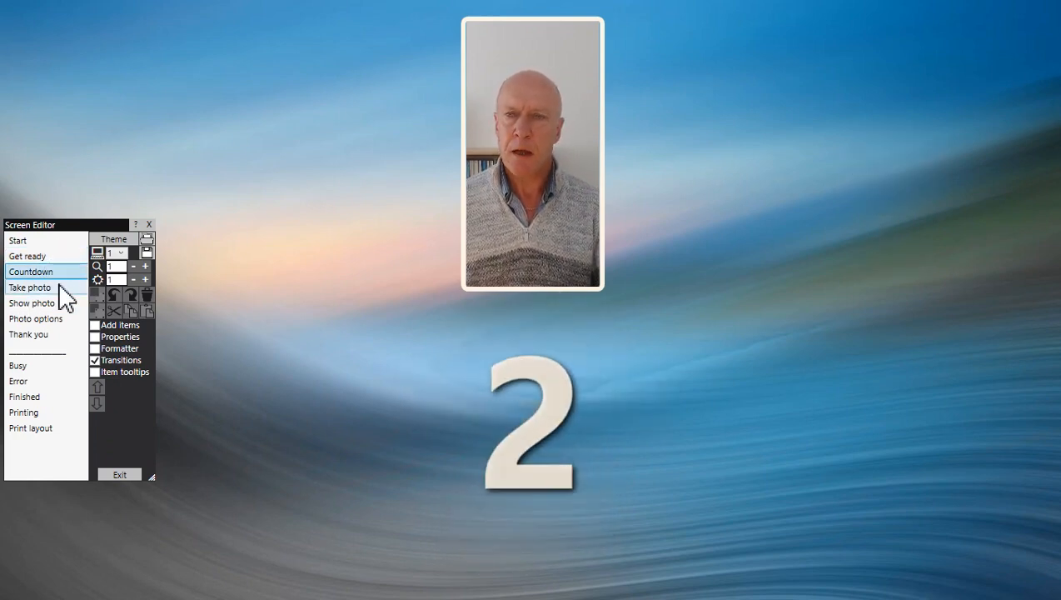
{"action": "left_click", "coordinate": [53, 287]}
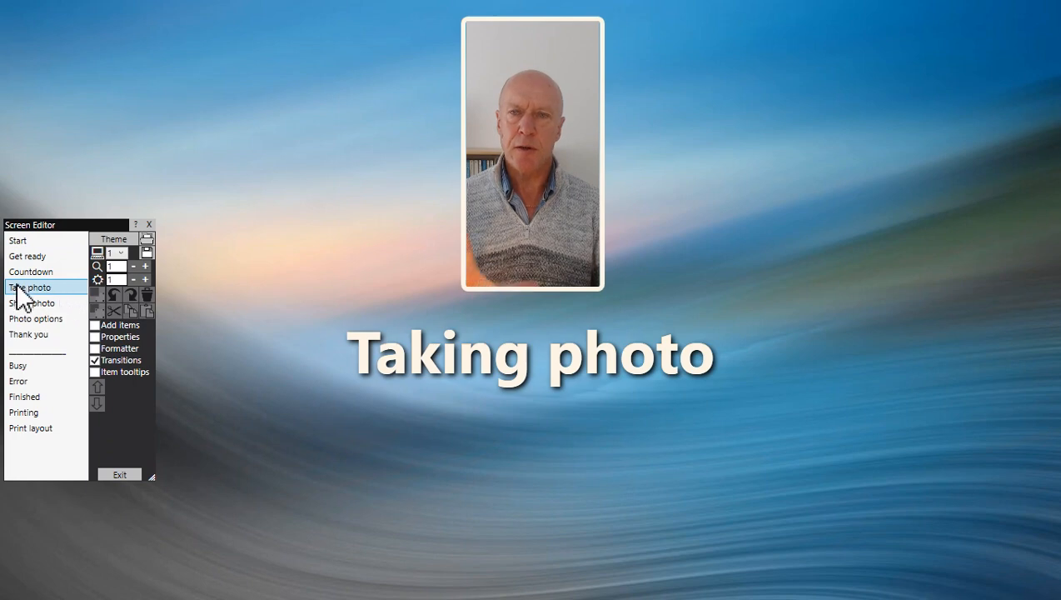
{"action": "left_click", "coordinate": [45, 303]}
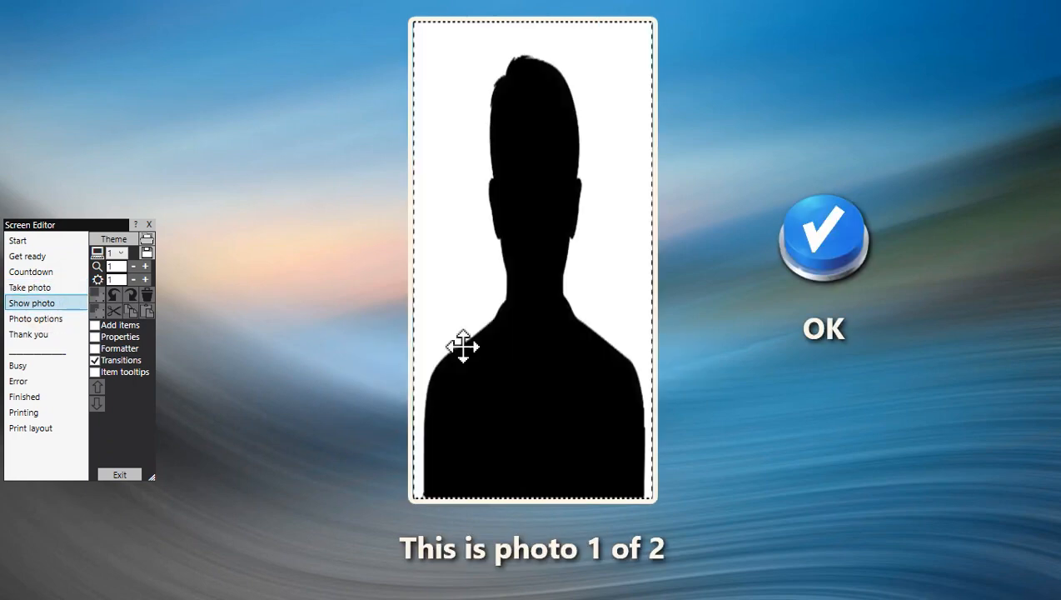
{"action": "left_click", "coordinate": [64, 319]}
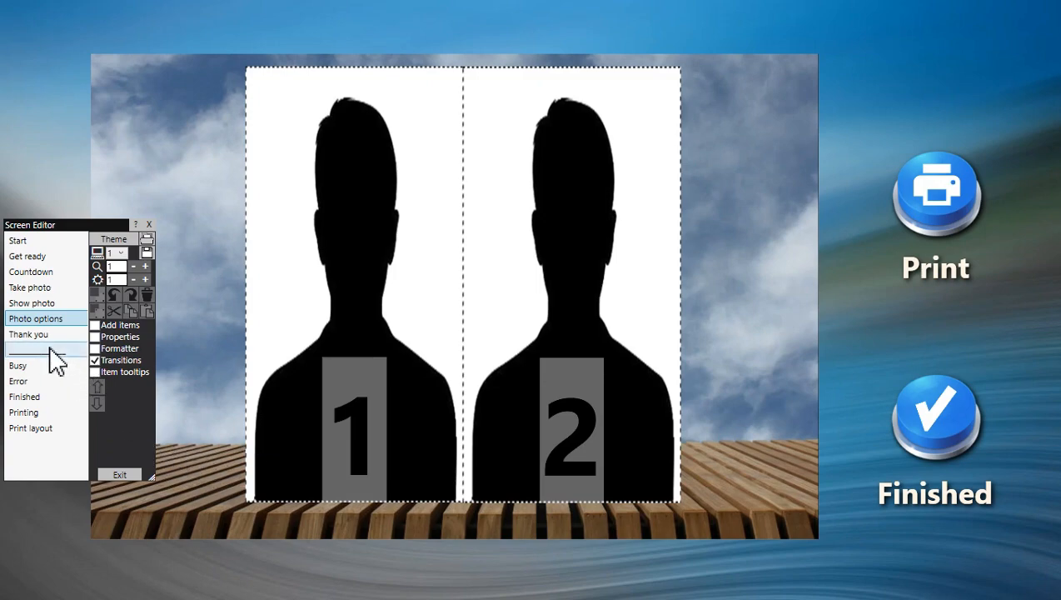
{"action": "left_click", "coordinate": [108, 475]}
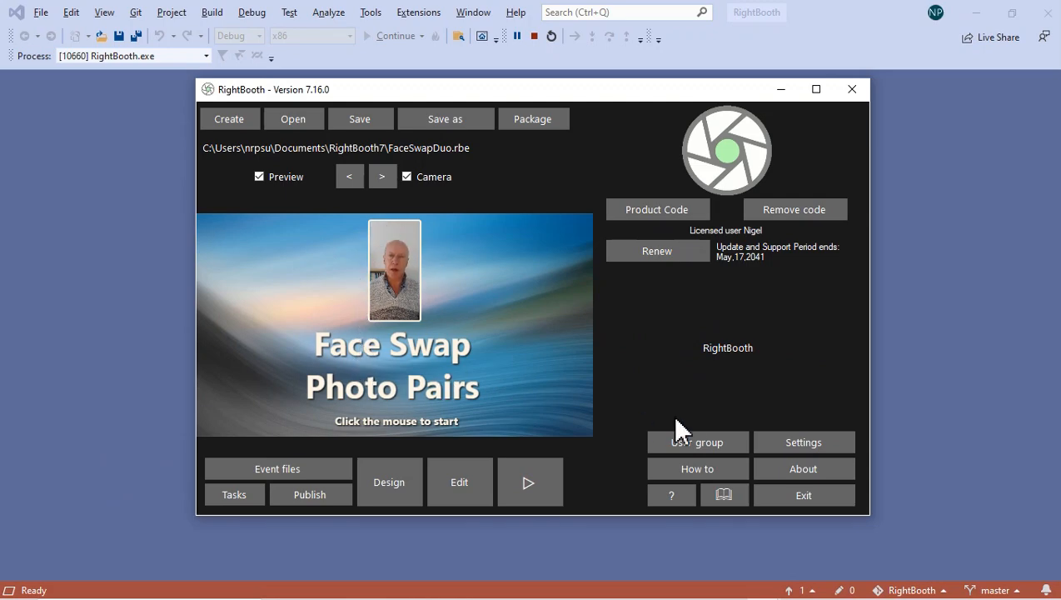
Compare the webcam video with cropping off and on, and check the crop size used for webcam photos
{"action": "left_click", "coordinate": [824, 447]}
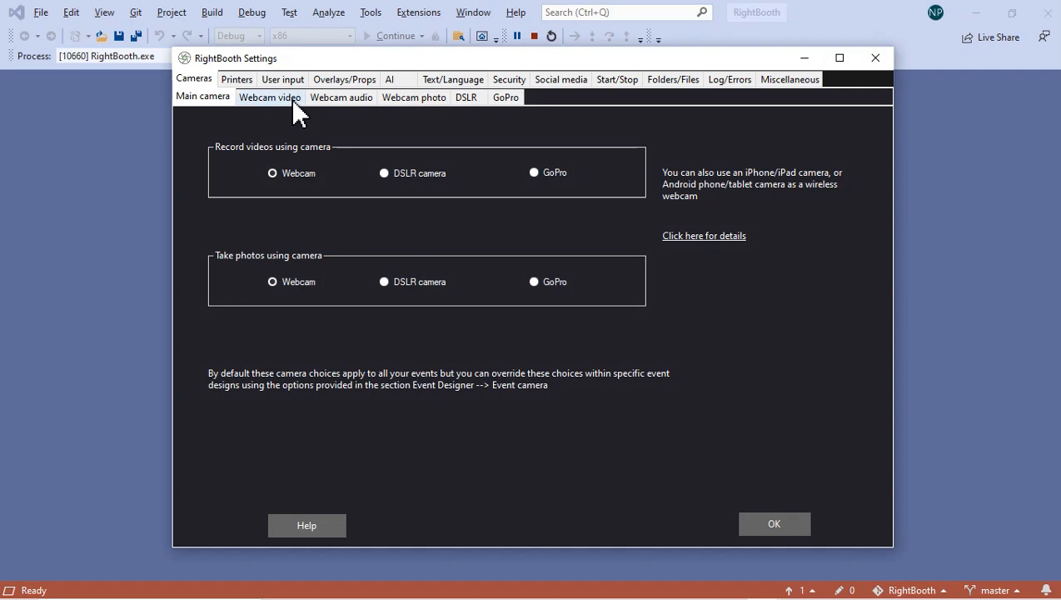
{"action": "left_click", "coordinate": [290, 97]}
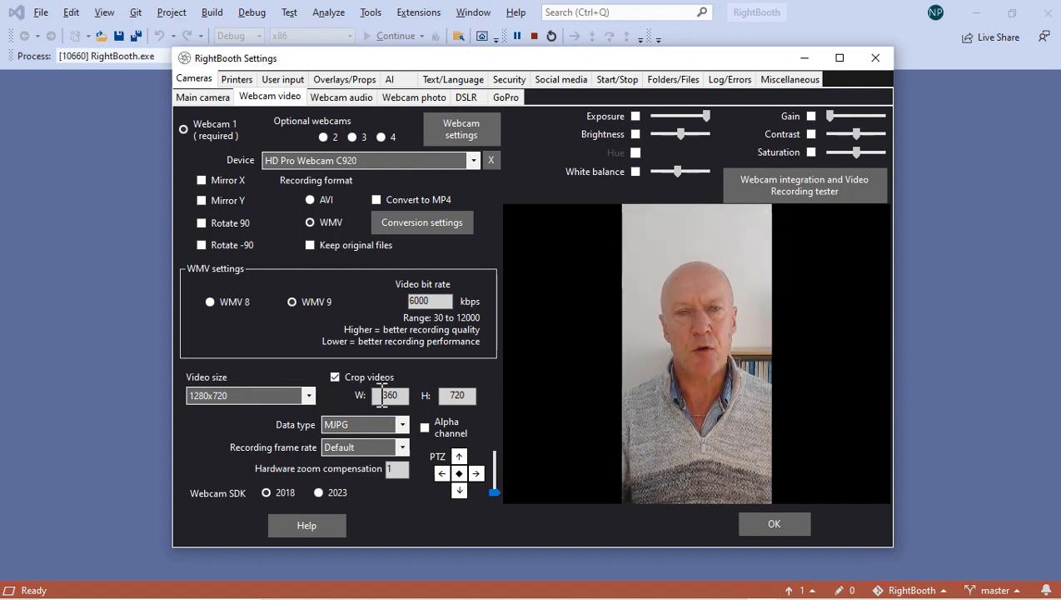
{"action": "left_click", "coordinate": [356, 378]}
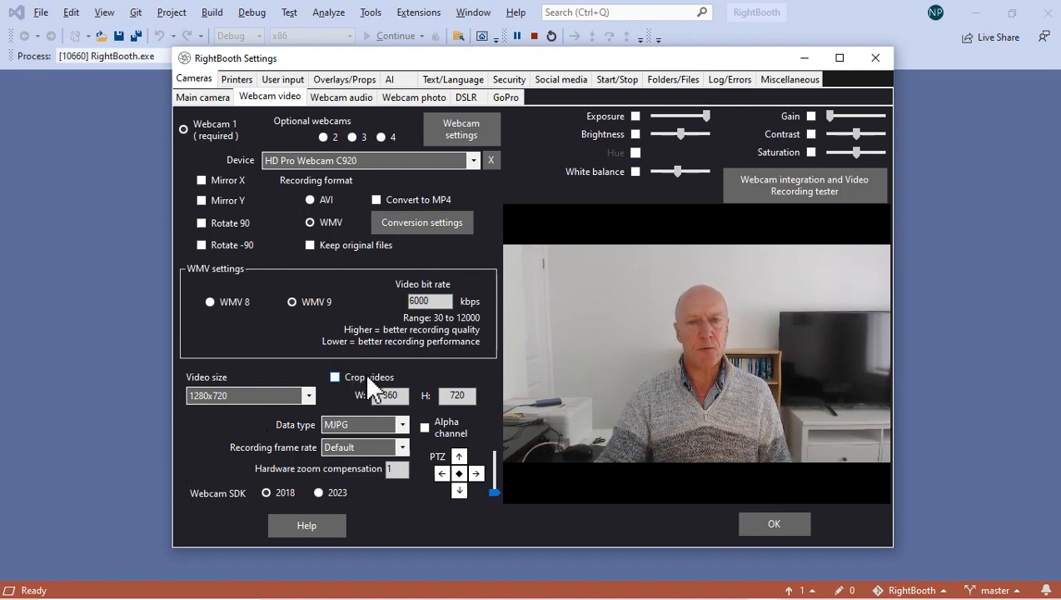
{"action": "left_click", "coordinate": [349, 376]}
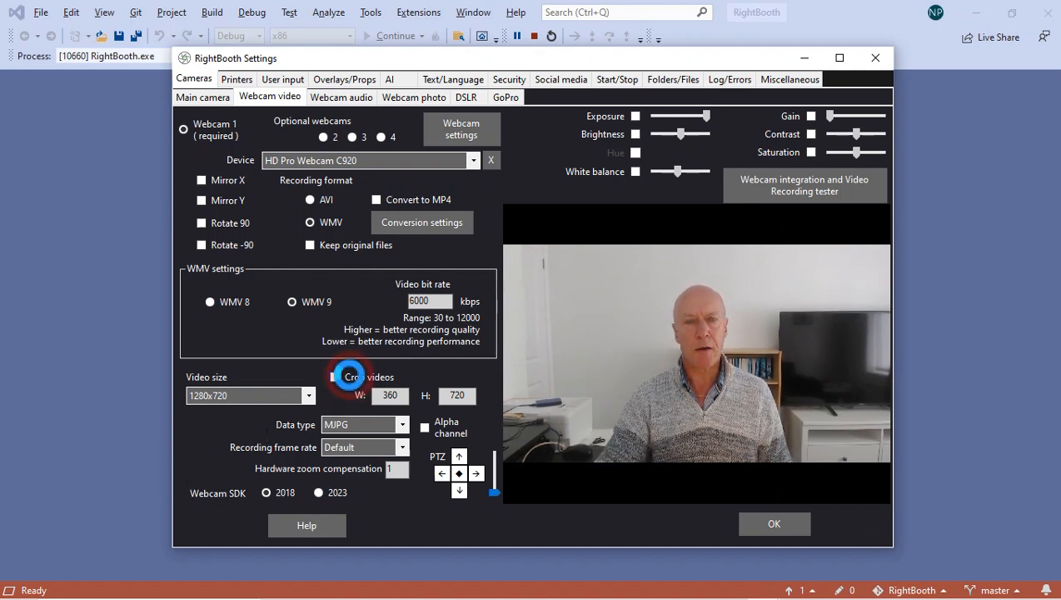
{"action": "left_click", "coordinate": [437, 102]}
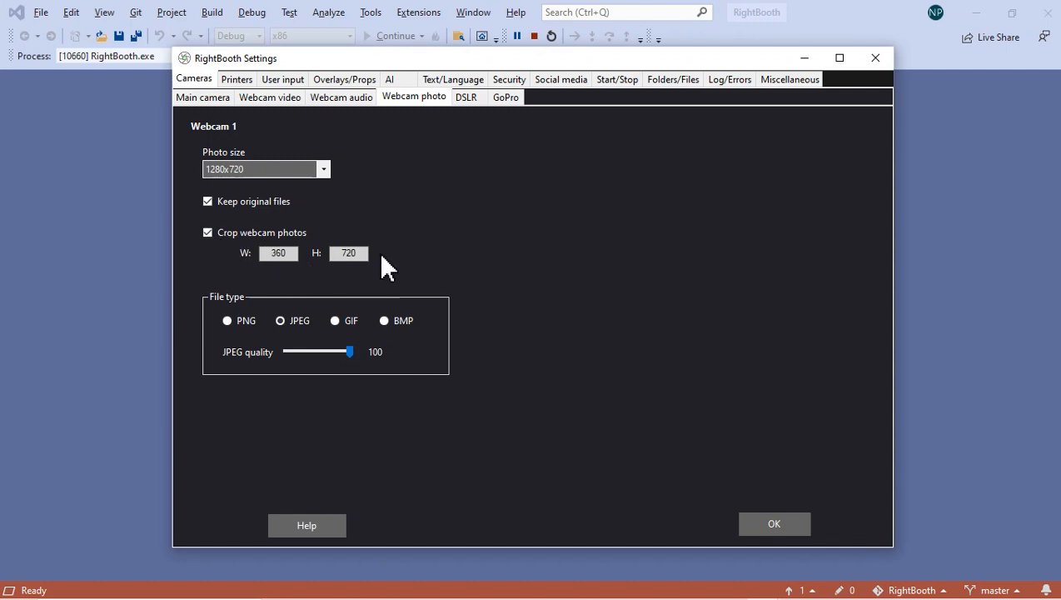
{"action": "left_click", "coordinate": [775, 524]}
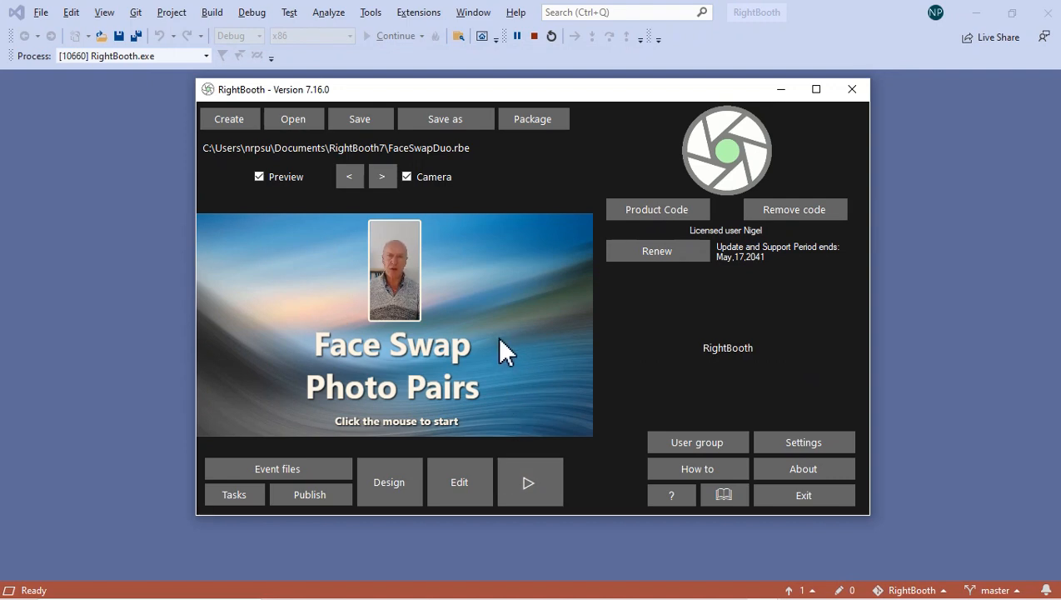
Switch to File Explorer and examine the paired character images and their file names in the x2 folder
{"action": "key", "text": "alt+Tab"}
{"action": "key", "text": "alt+Tab"}
{"action": "key", "text": "alt+Tab"}
{"action": "key", "text": "alt+Tab"}
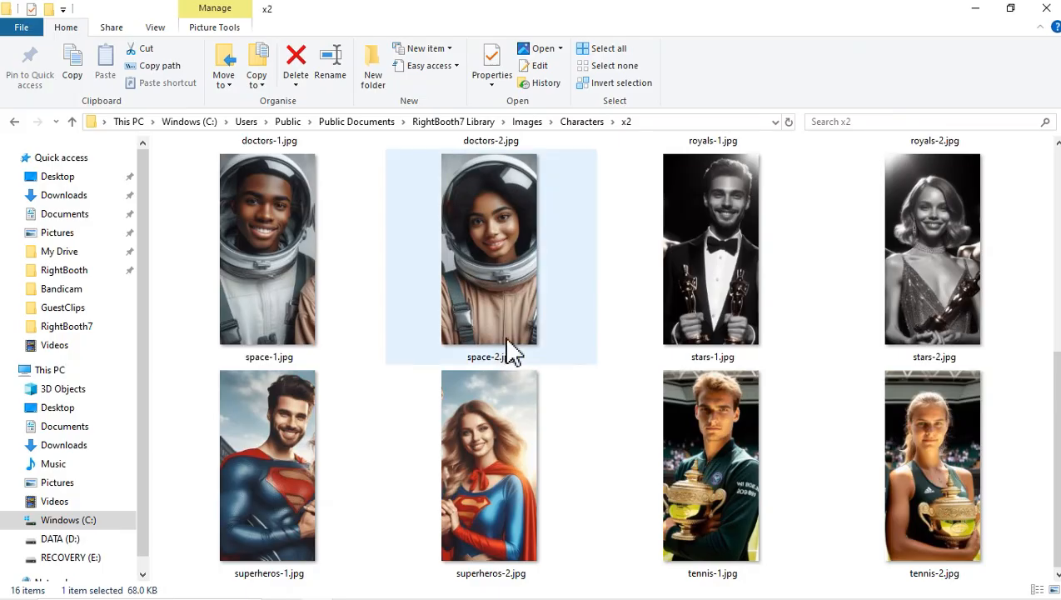
{"action": "scroll", "coordinate": [651, 325], "scroll_direction": "up", "scroll_amount": 5}
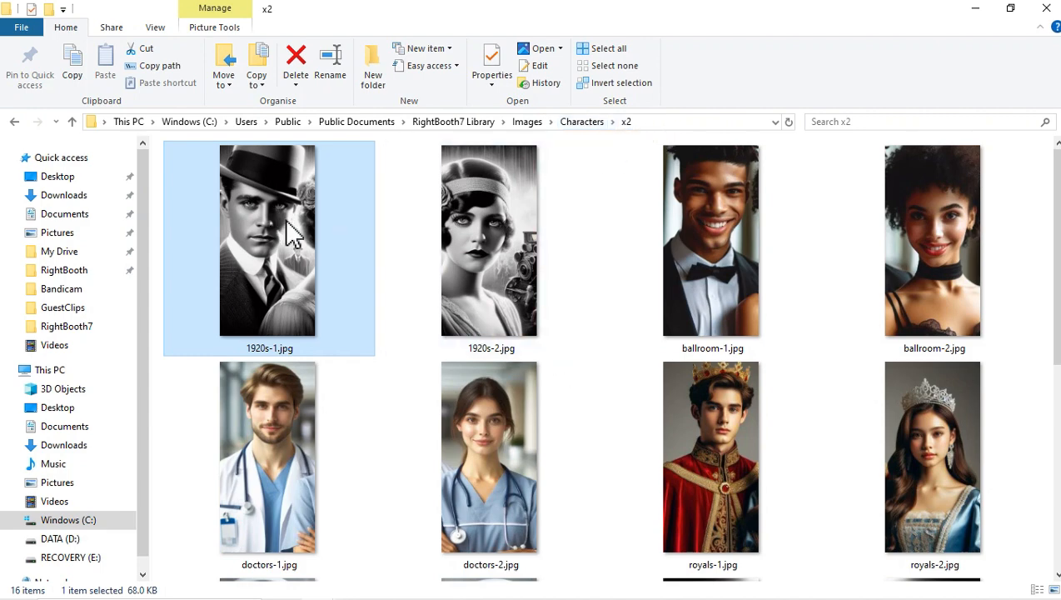
{"action": "mouse_move", "coordinate": [292, 236]}
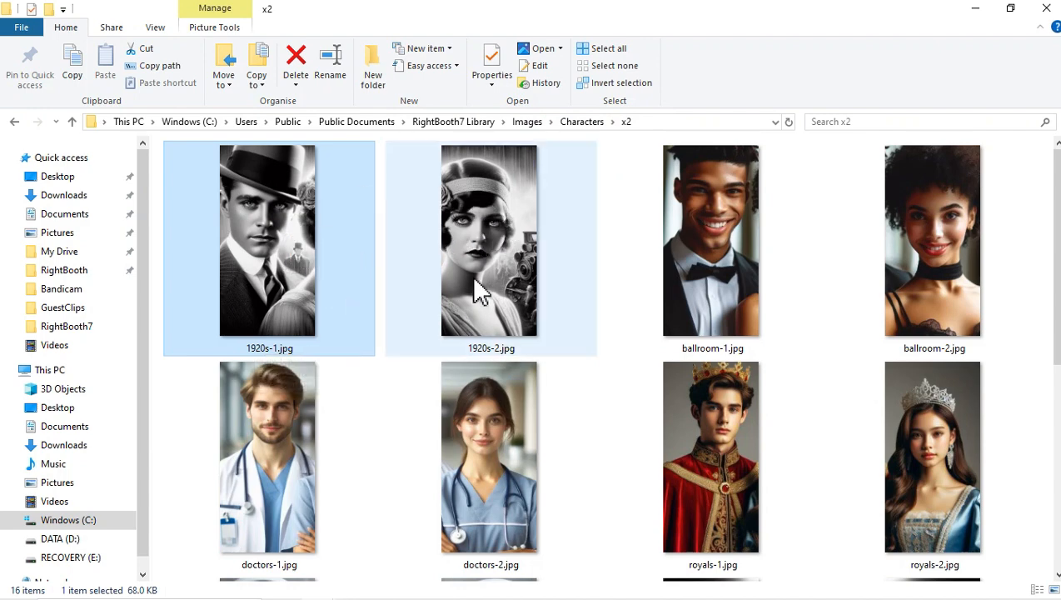
{"action": "mouse_move", "coordinate": [464, 281]}
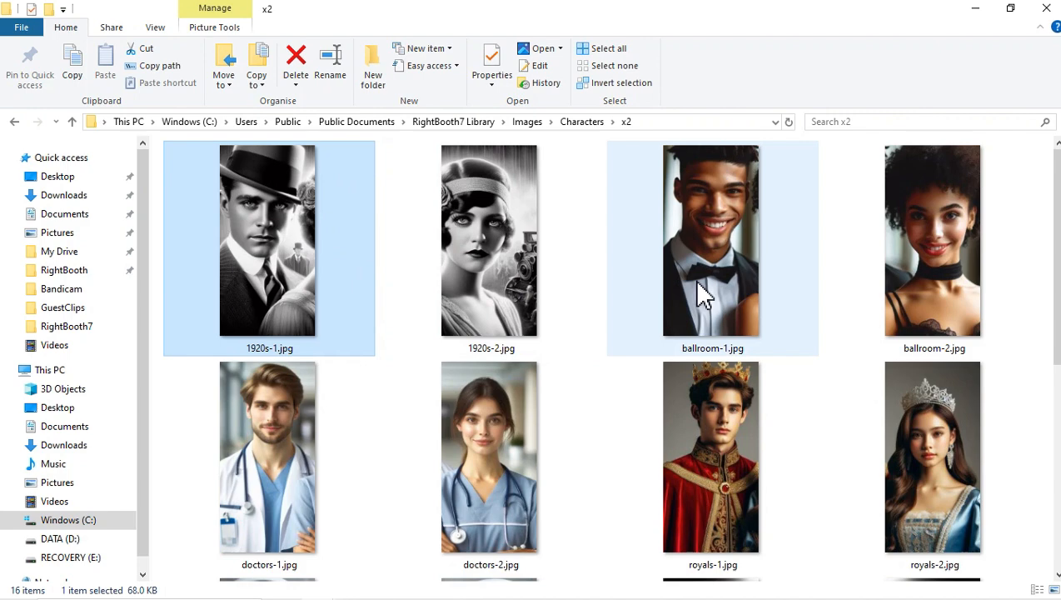
{"action": "mouse_move", "coordinate": [700, 294]}
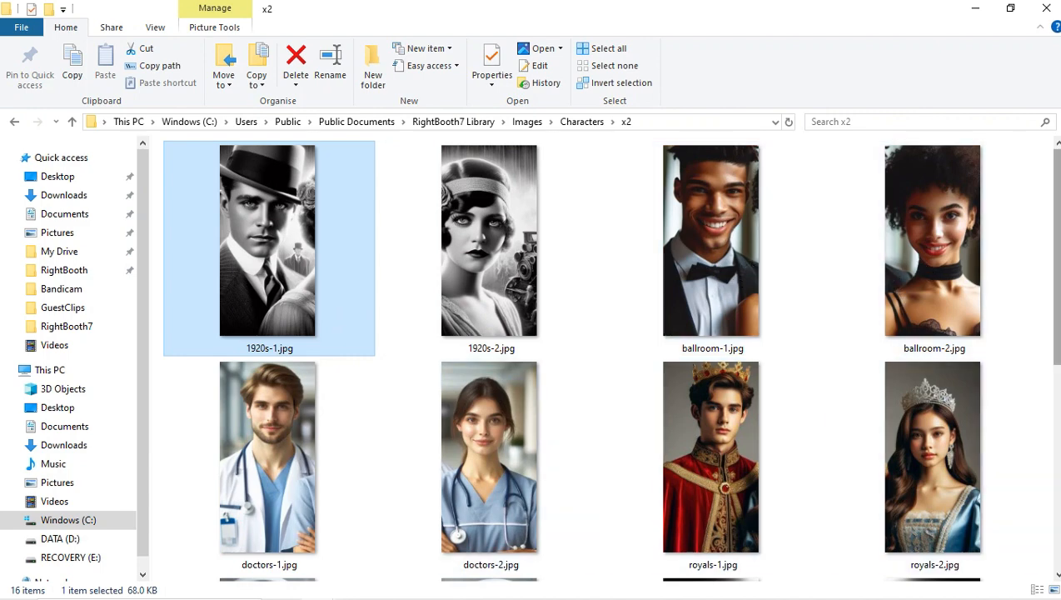
{"action": "scroll", "coordinate": [896, 292], "scroll_direction": "down", "scroll_amount": 4}
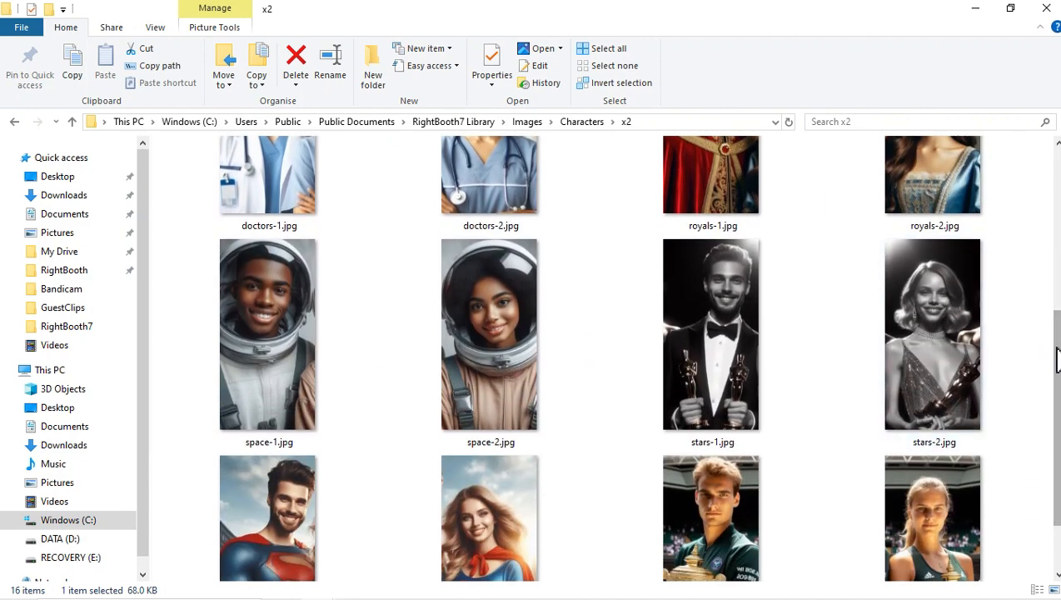
{"action": "scroll", "coordinate": [1058, 359], "scroll_direction": "down", "scroll_amount": 1}
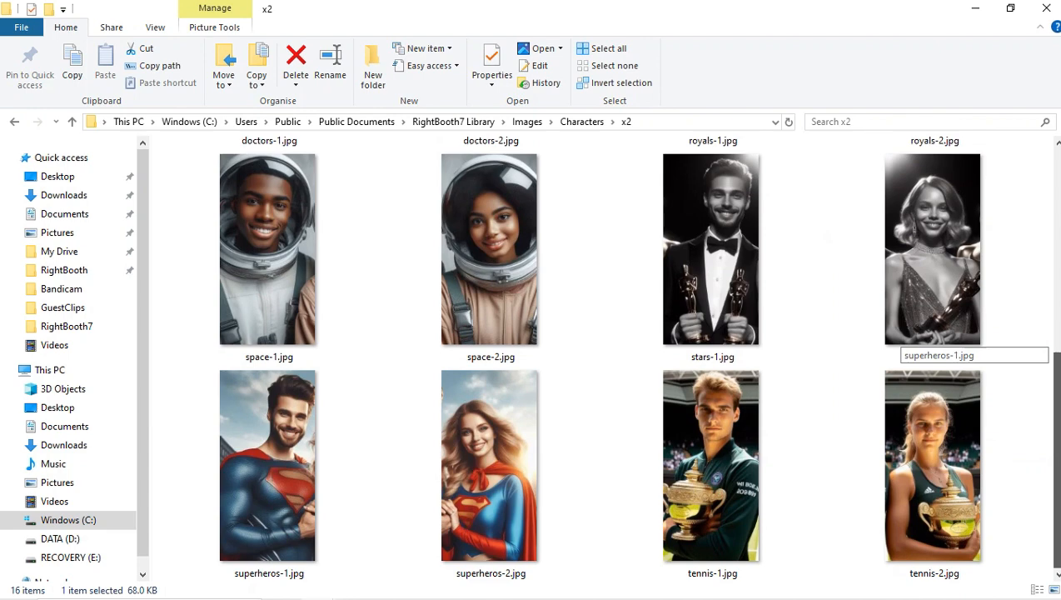
{"action": "scroll", "coordinate": [900, 337], "scroll_direction": "up", "scroll_amount": 5}
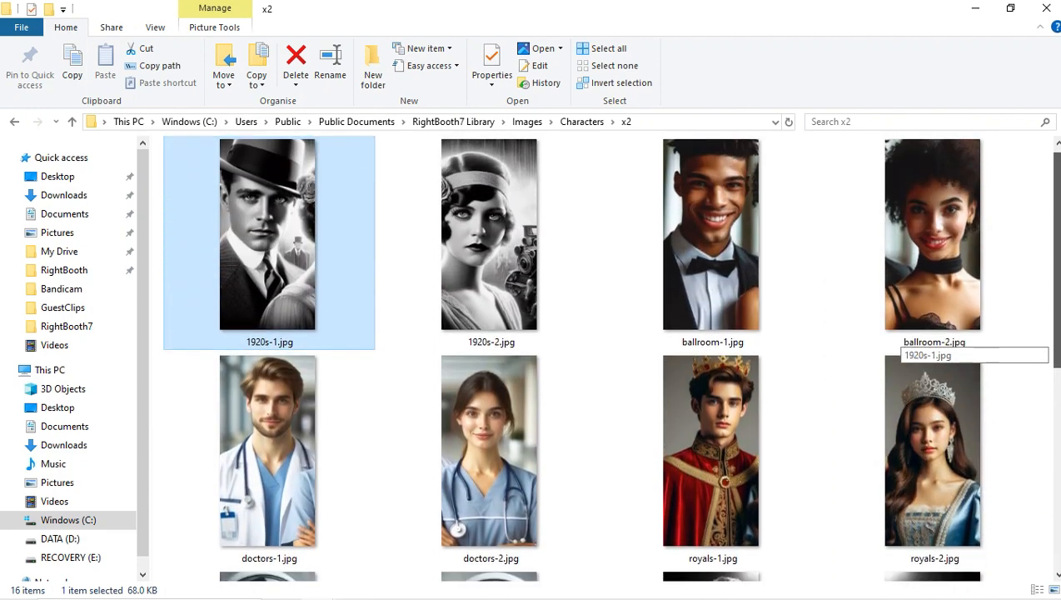
{"action": "scroll", "coordinate": [899, 342], "scroll_direction": "down", "scroll_amount": 5}
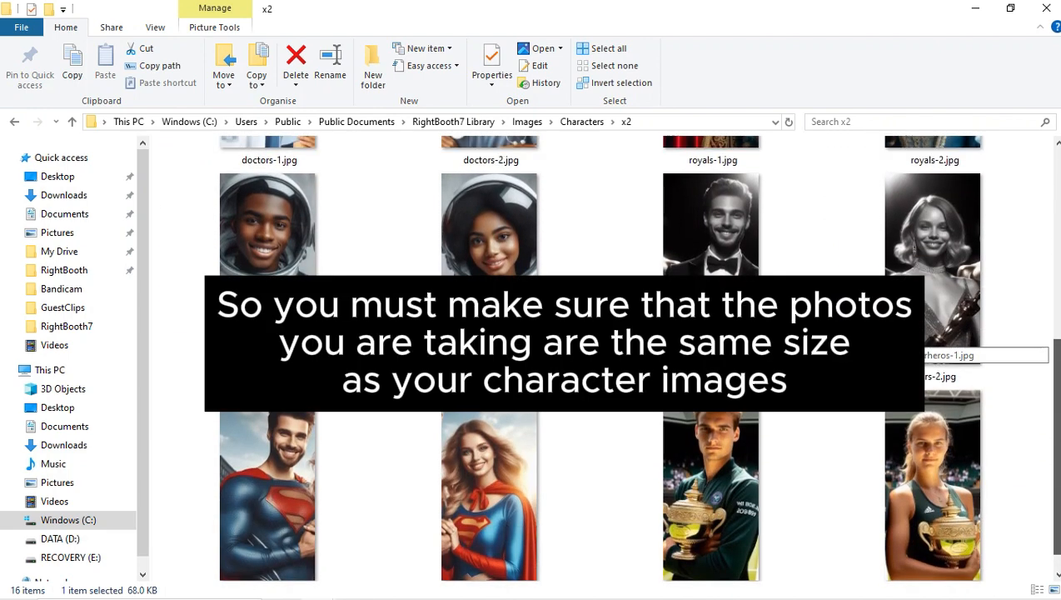
{"action": "scroll", "coordinate": [900, 337], "scroll_direction": "up", "scroll_amount": 5}
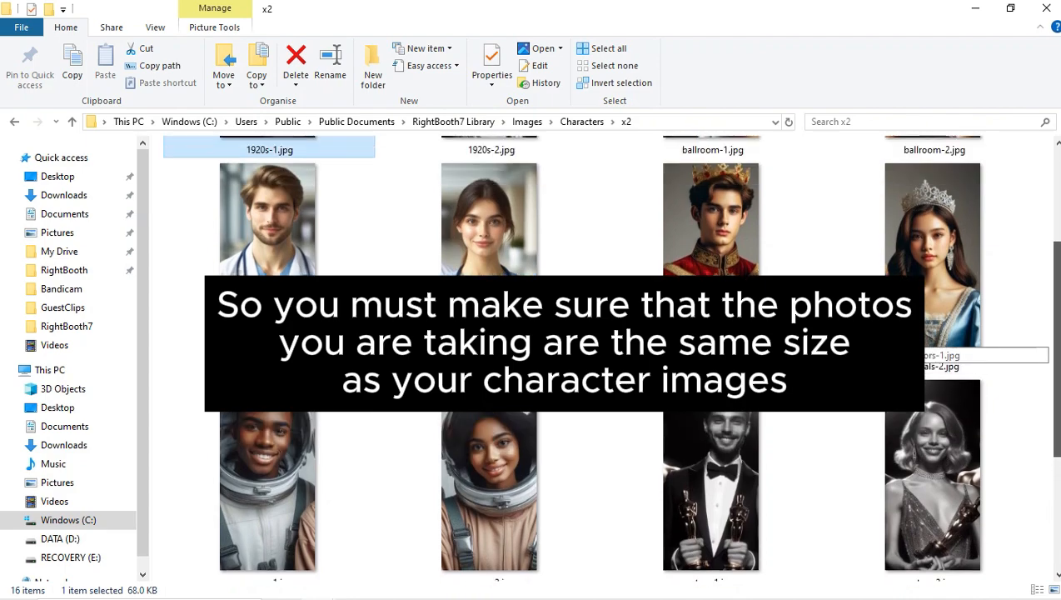
{"action": "scroll", "coordinate": [900, 337], "scroll_direction": "up", "scroll_amount": 3}
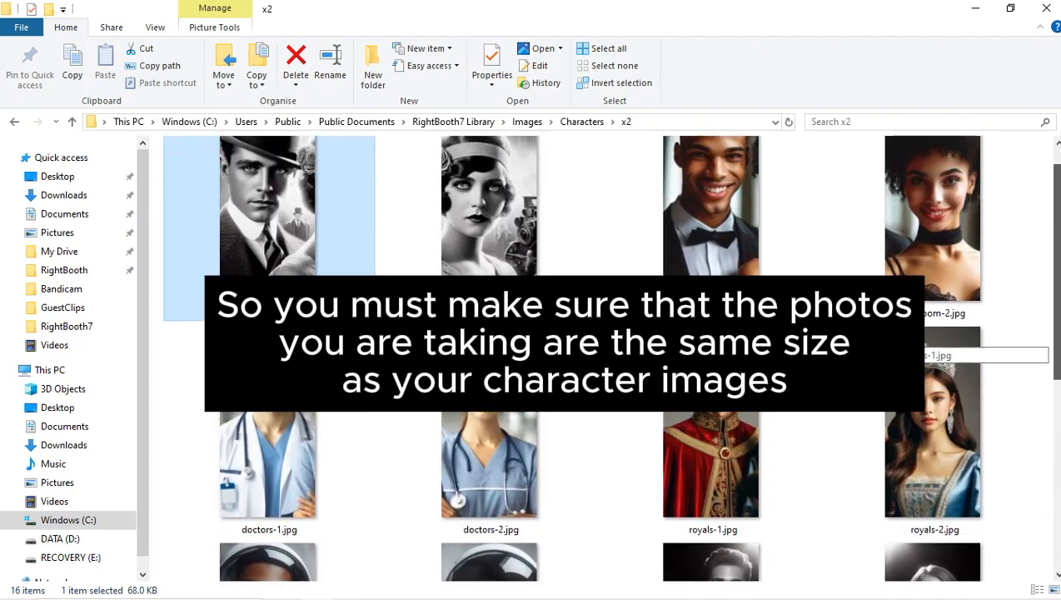
{"action": "scroll", "coordinate": [899, 337], "scroll_direction": "up", "scroll_amount": 1}
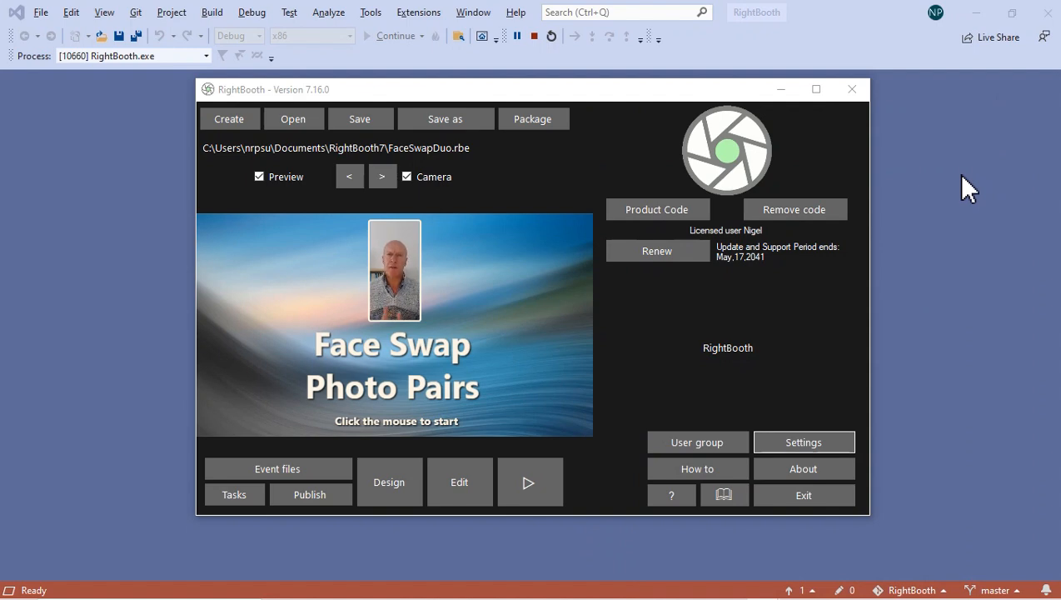
Set Face swap to "Ask the user" in the Photo AI section of the event structure
{"action": "left_click", "coordinate": [389, 496]}
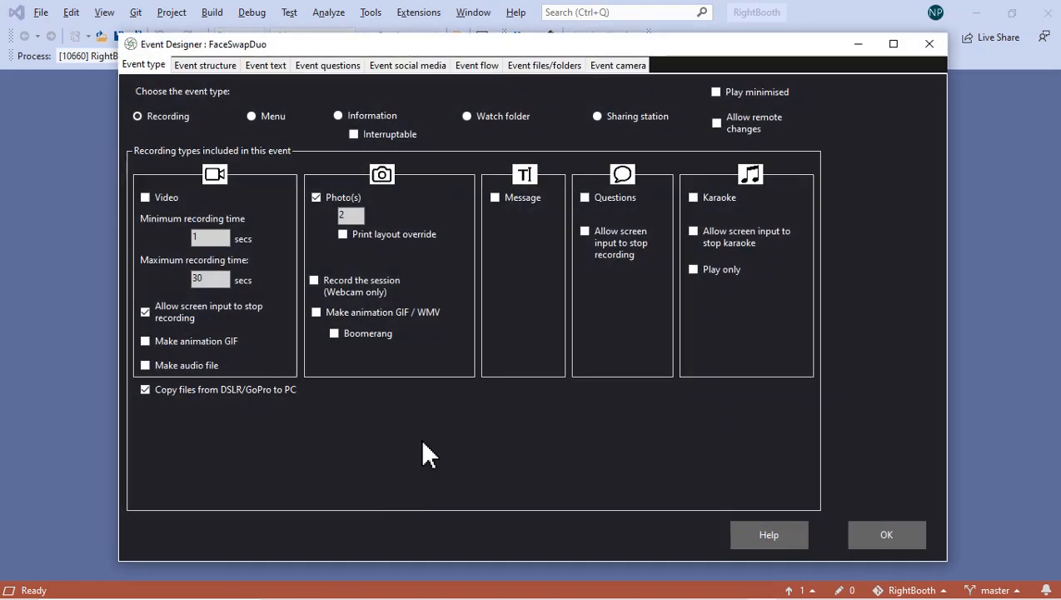
{"action": "left_click", "coordinate": [228, 70]}
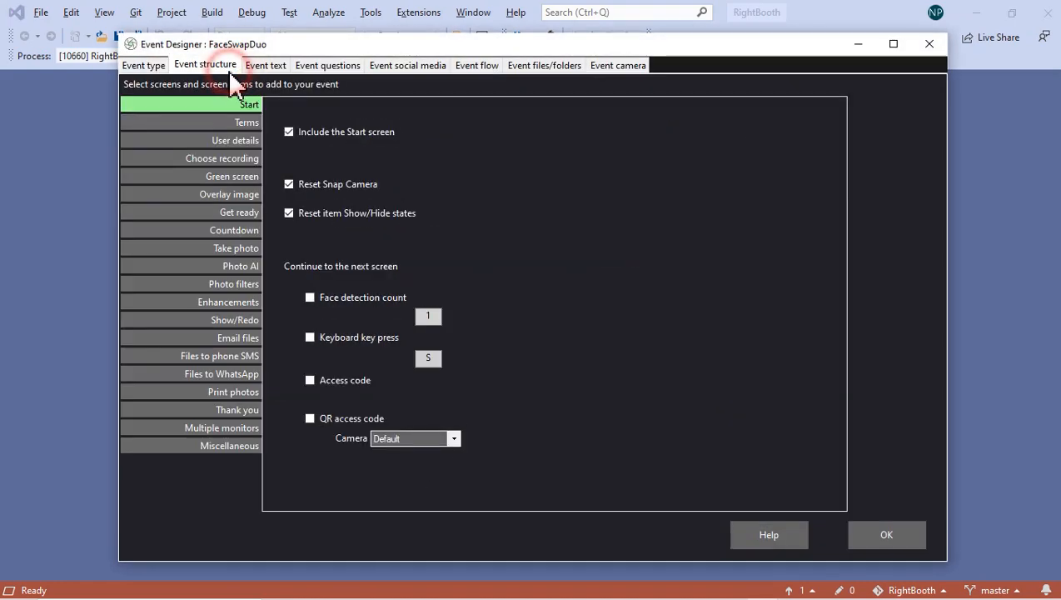
{"action": "left_click", "coordinate": [232, 267]}
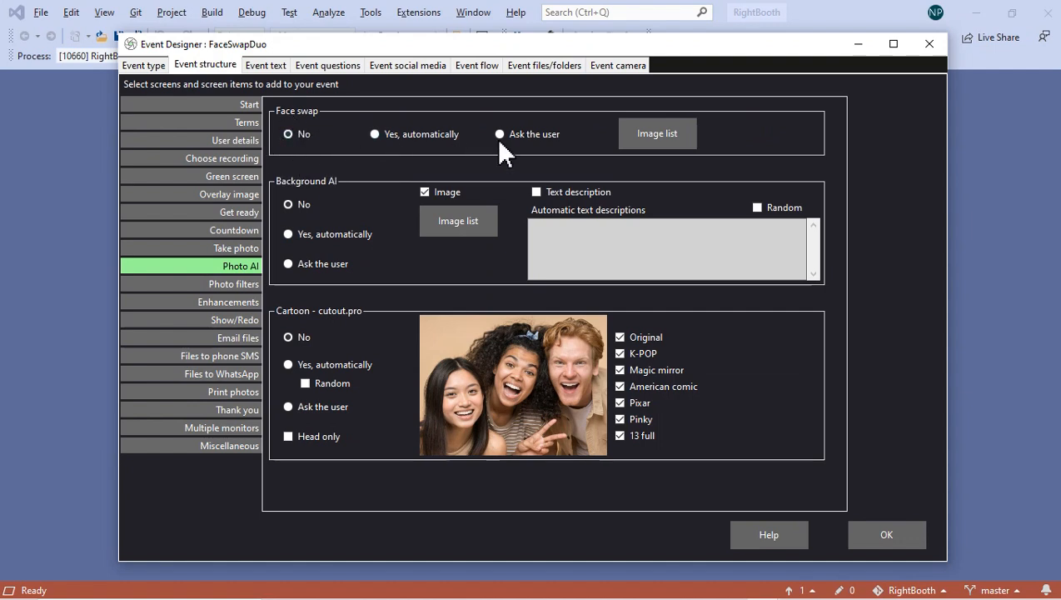
{"action": "left_click", "coordinate": [522, 135]}
{"action": "left_click", "coordinate": [886, 537]}
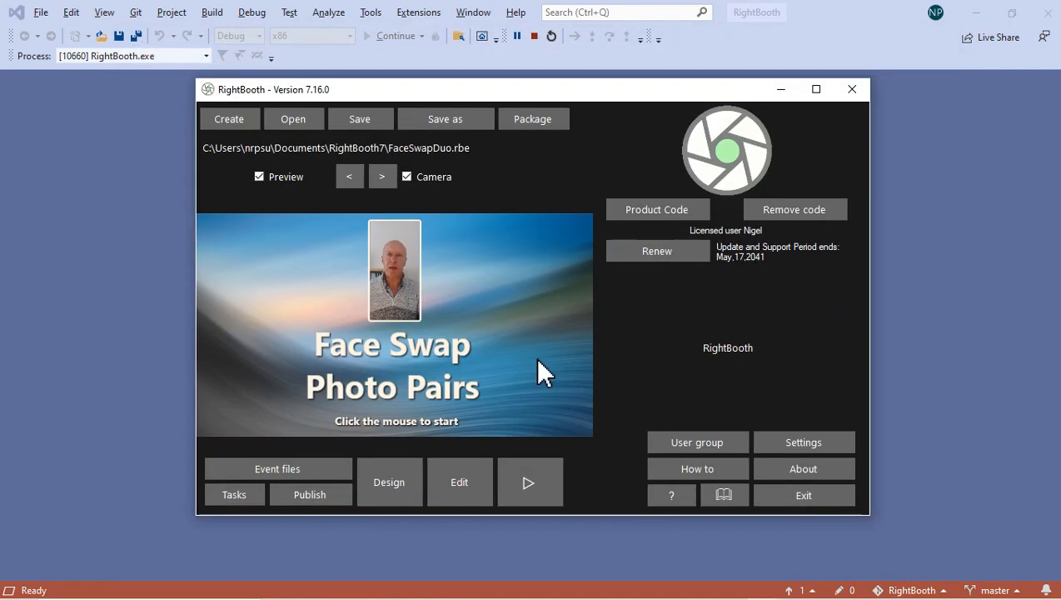
Examine the paired character images and their order in the image grid of the Face swap AI screen in the screen editor
{"action": "left_click", "coordinate": [464, 488]}
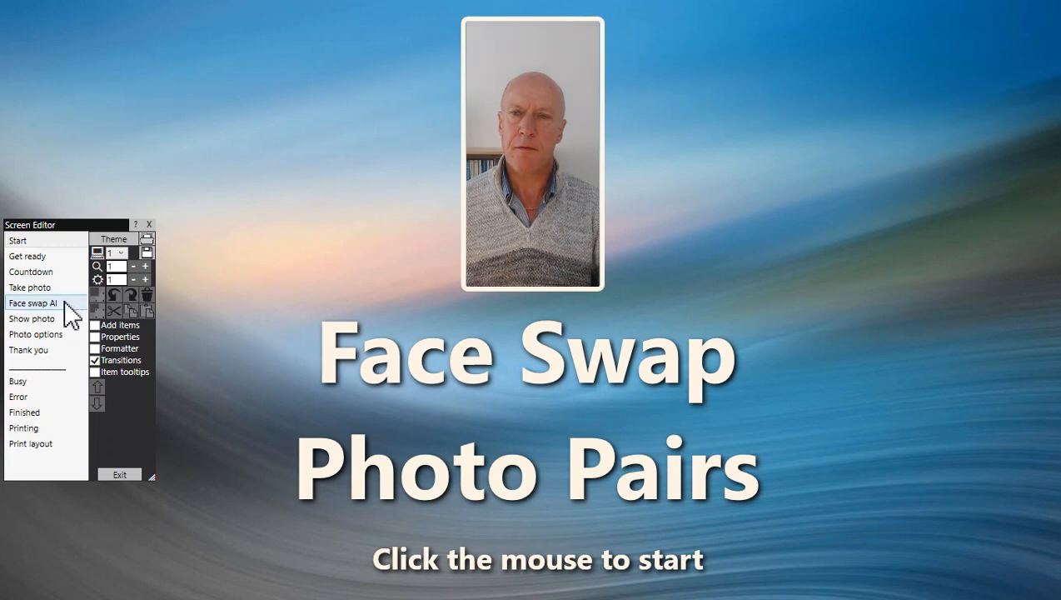
{"action": "left_click", "coordinate": [65, 307]}
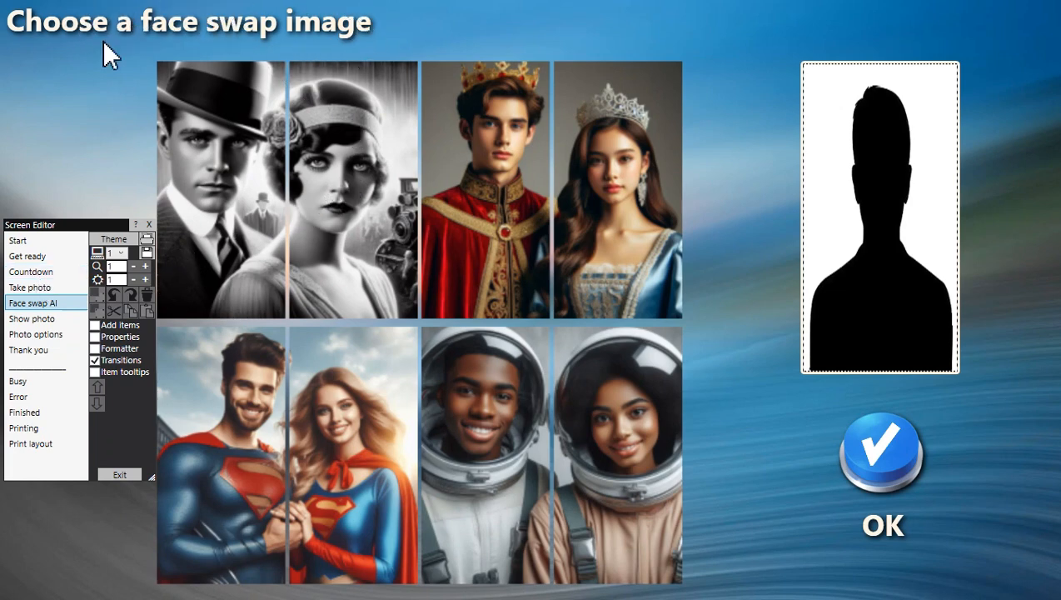
{"action": "left_click", "coordinate": [365, 206]}
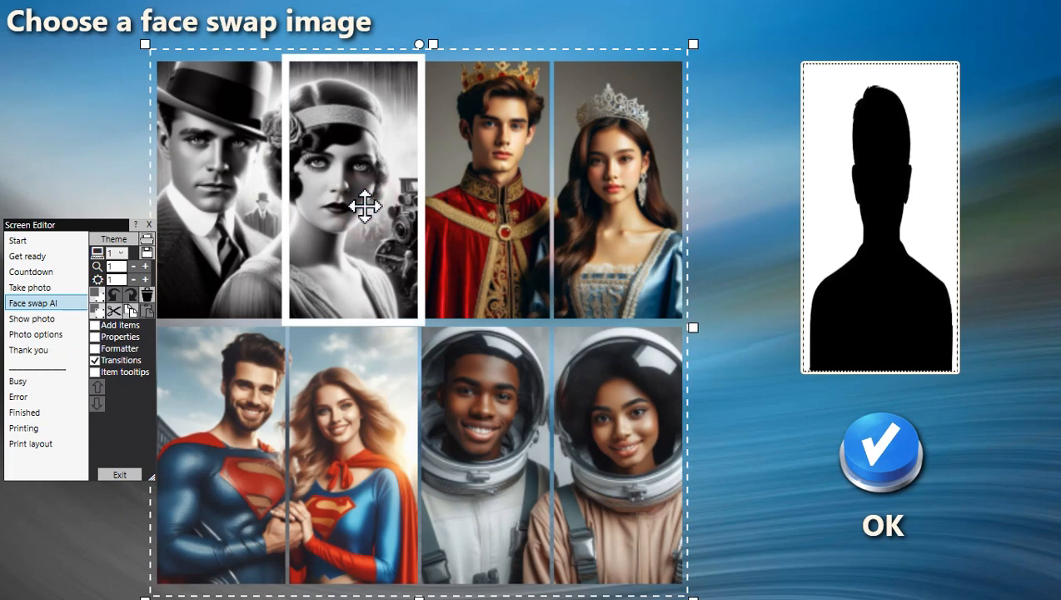
{"action": "left_click", "coordinate": [129, 336]}
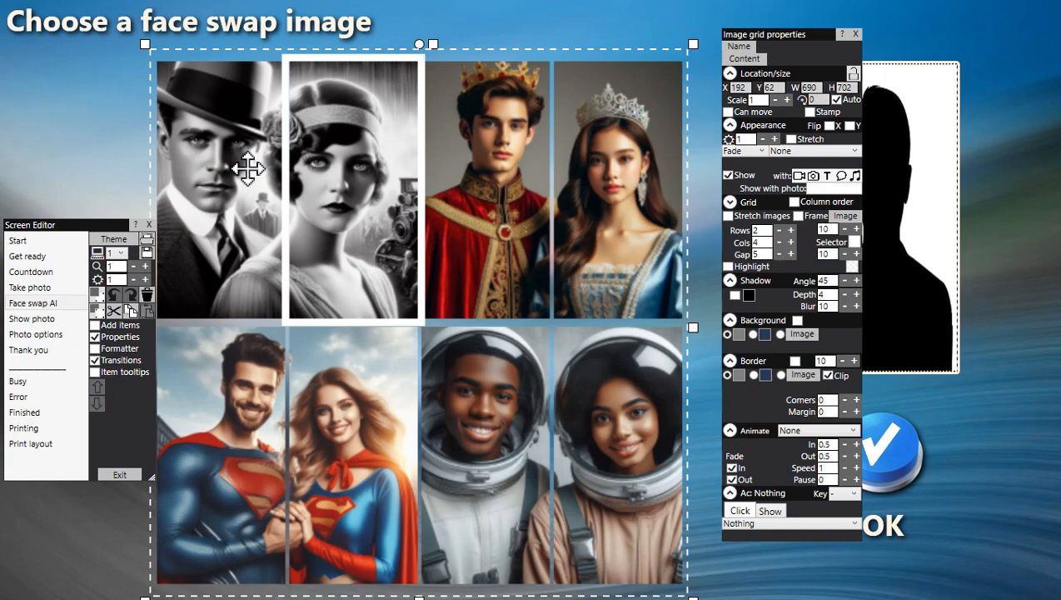
{"action": "double_click", "coordinate": [248, 169]}
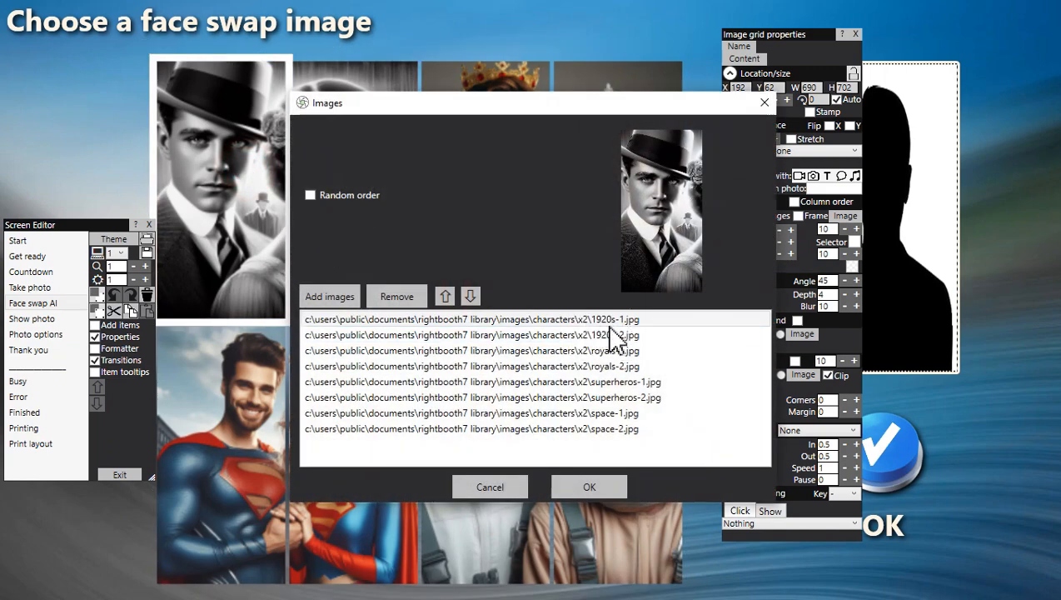
{"action": "left_click_drag", "start_coordinate": [577, 100], "coordinate": [769, 108]}
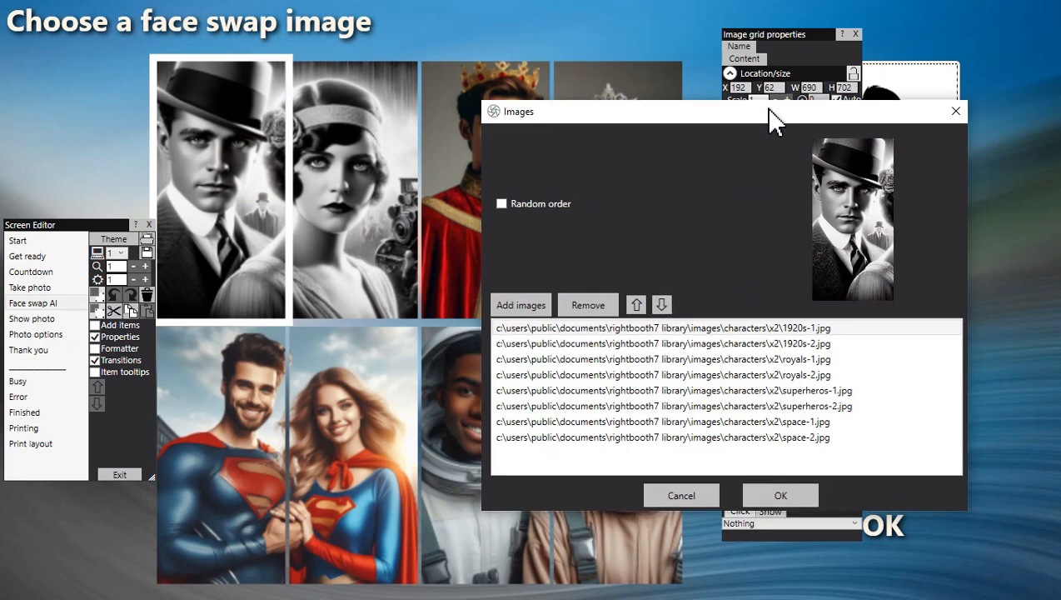
{"action": "left_click", "coordinate": [819, 344]}
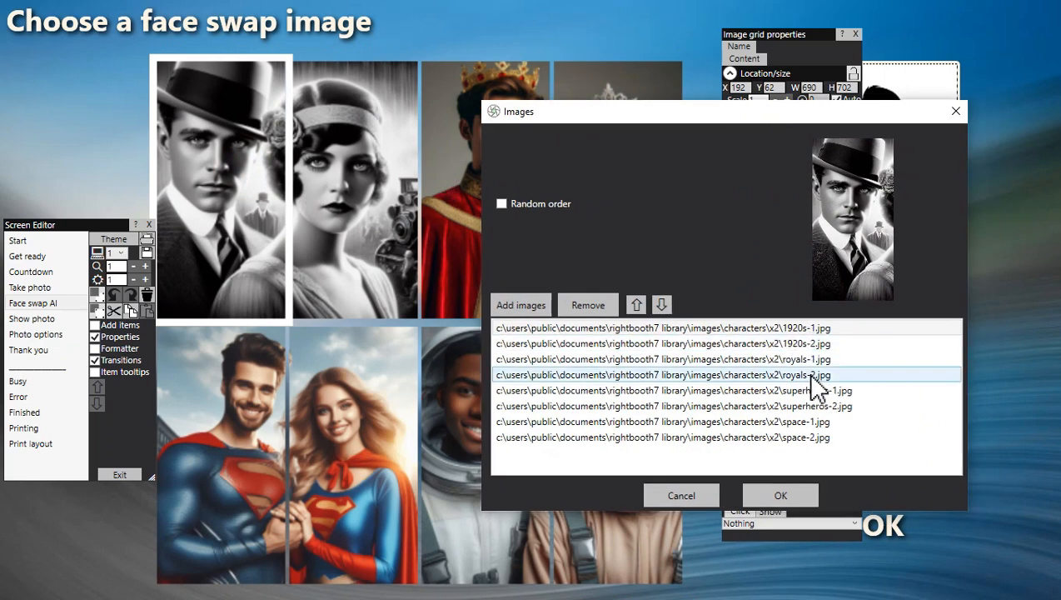
{"action": "left_click", "coordinate": [781, 497]}
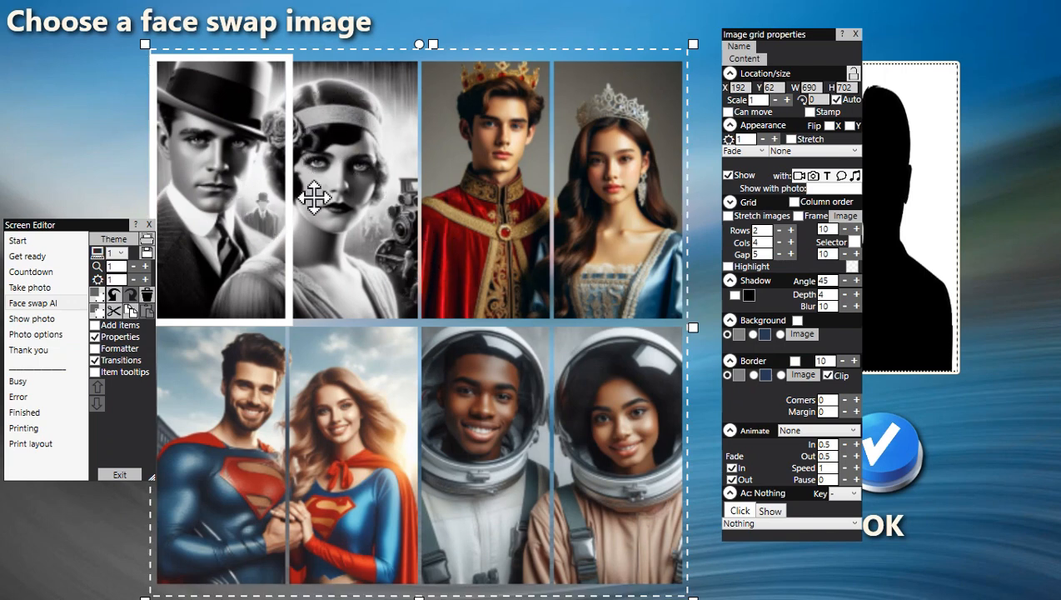
Add a label to the Face swap AI screen reading "Photo 1 - Choose a character on the LEFT"
{"action": "left_click", "coordinate": [352, 133]}
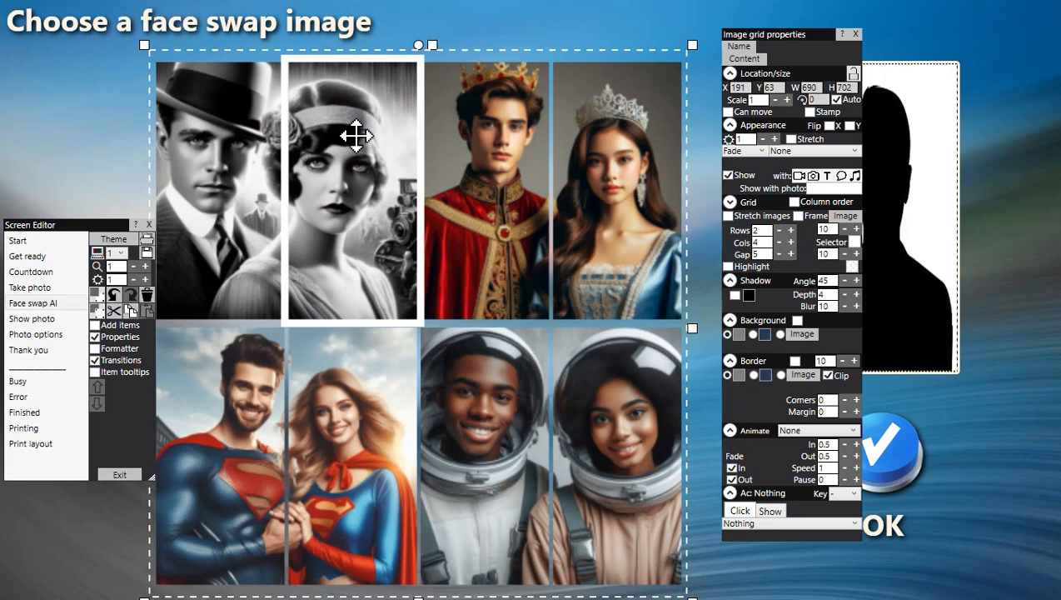
{"action": "left_click_drag", "start_coordinate": [73, 226], "coordinate": [67, 227]}
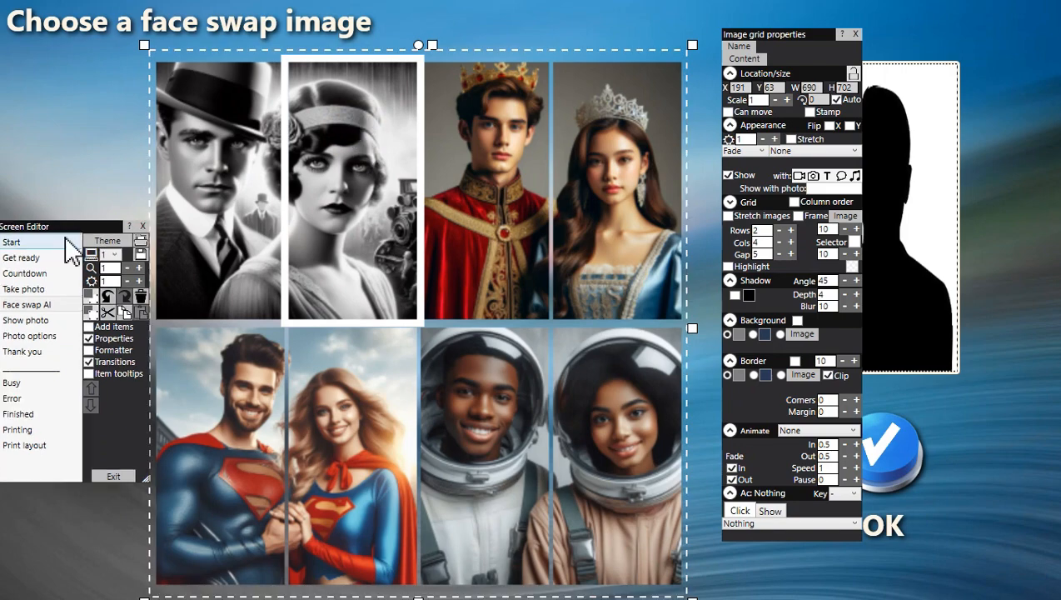
{"action": "left_click", "coordinate": [112, 328]}
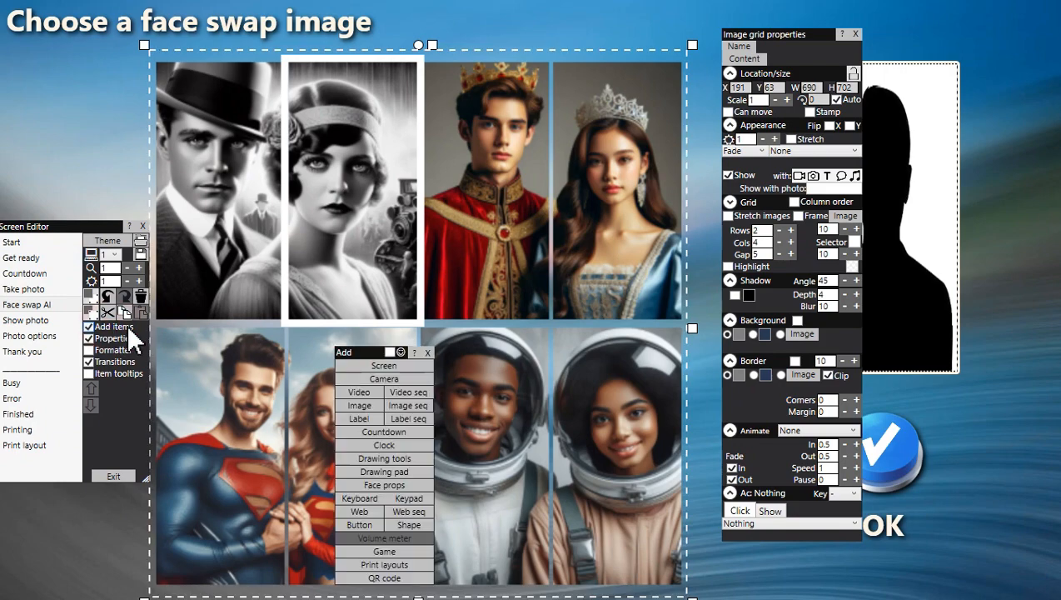
{"action": "left_click", "coordinate": [367, 421]}
{"action": "left_click_drag", "start_coordinate": [558, 327], "coordinate": [487, 197]}
{"action": "double_click", "coordinate": [488, 197]}
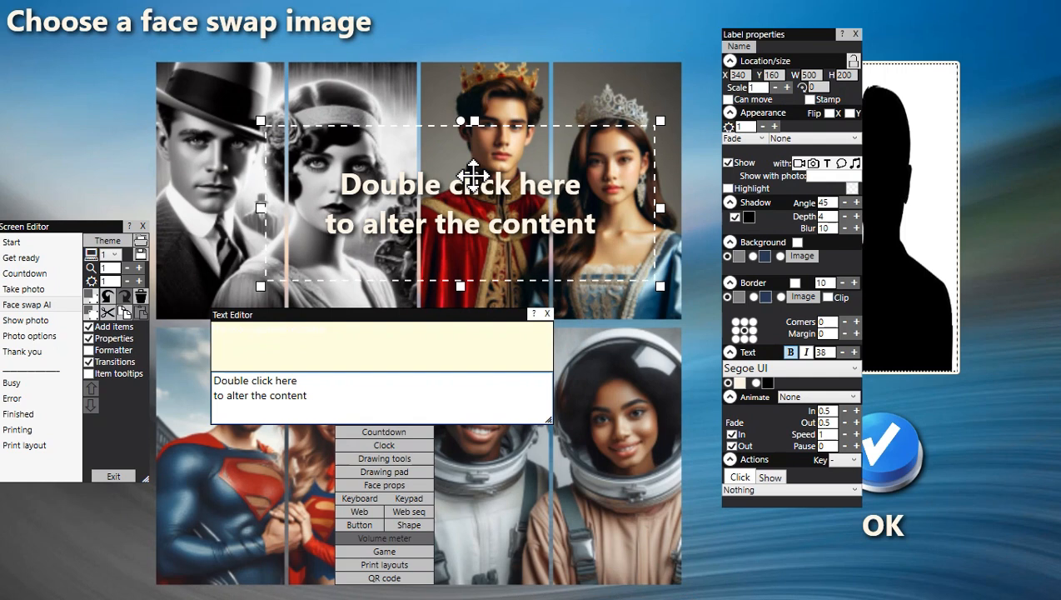
{"action": "type", "text": "Pho"}
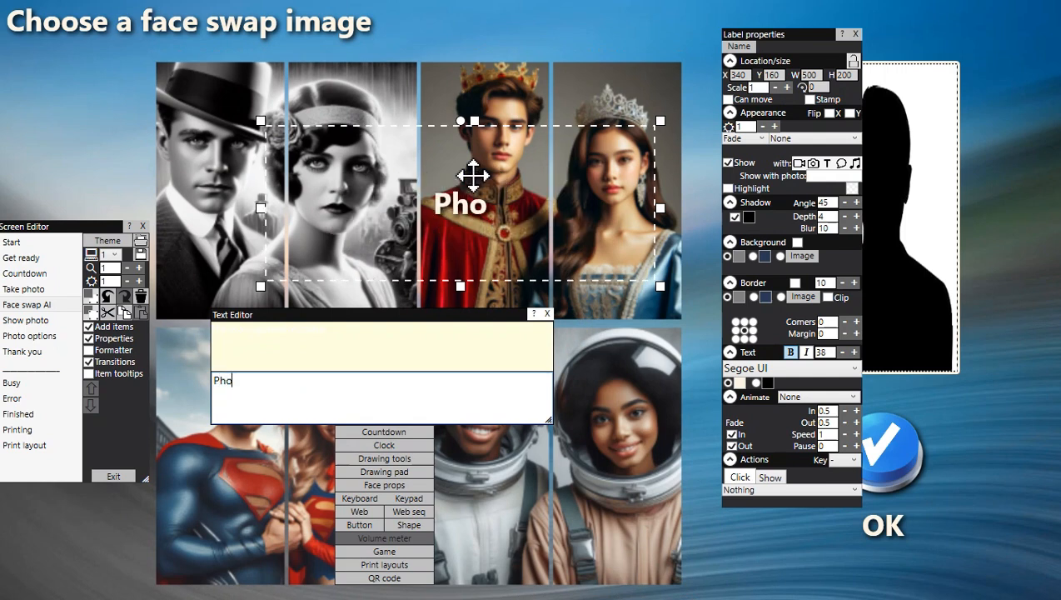
{"action": "type", "text": "to 1 - Ch"}
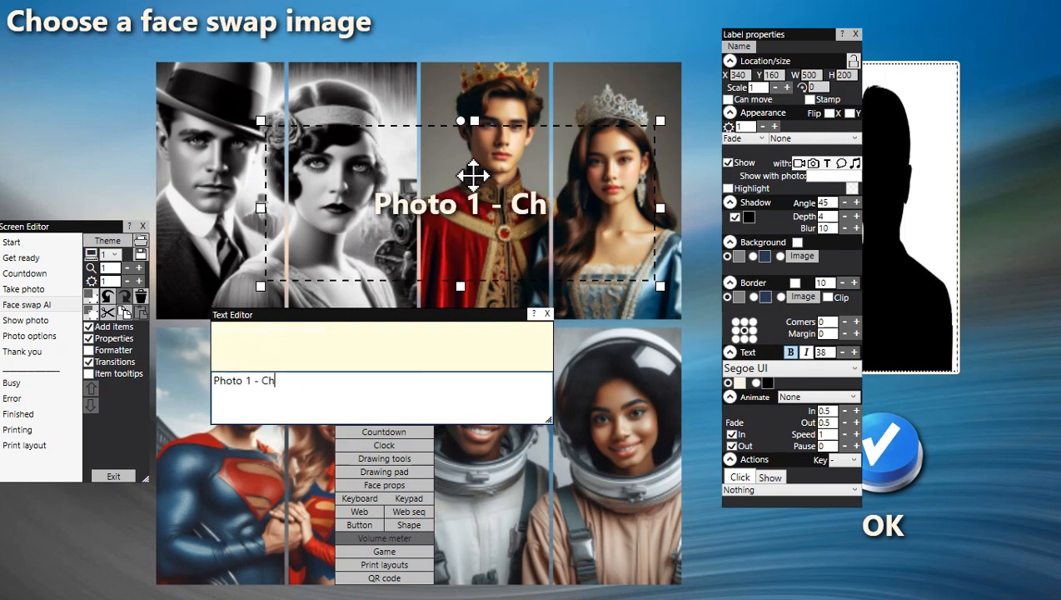
{"action": "type", "text": "oose a character ont"}
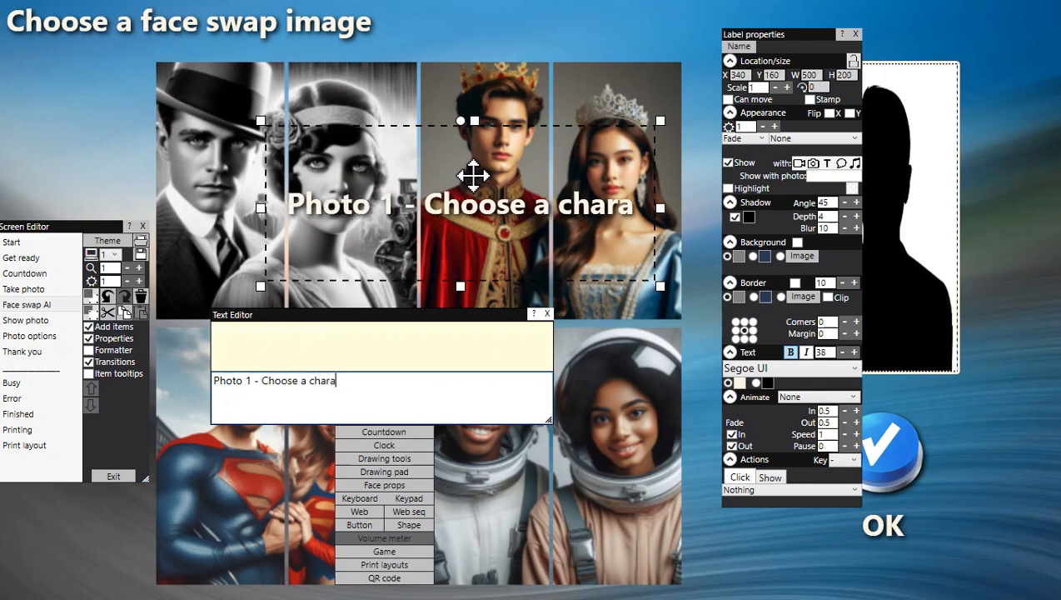
{"action": "key", "text": "BackSpace"}
{"action": "key", "text": "BackSpace"}
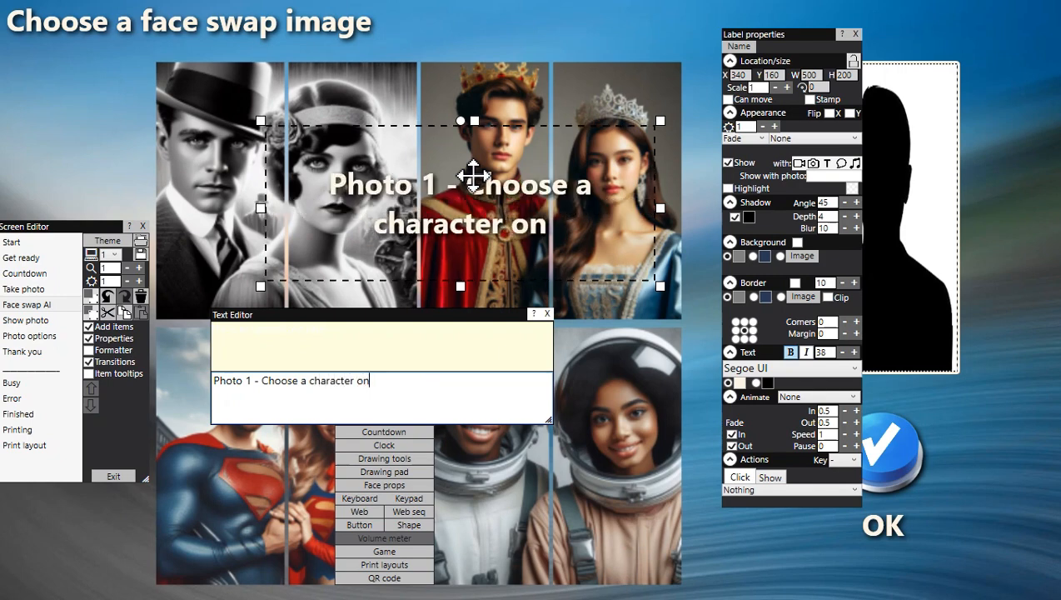
{"action": "type", "text": "the L"}
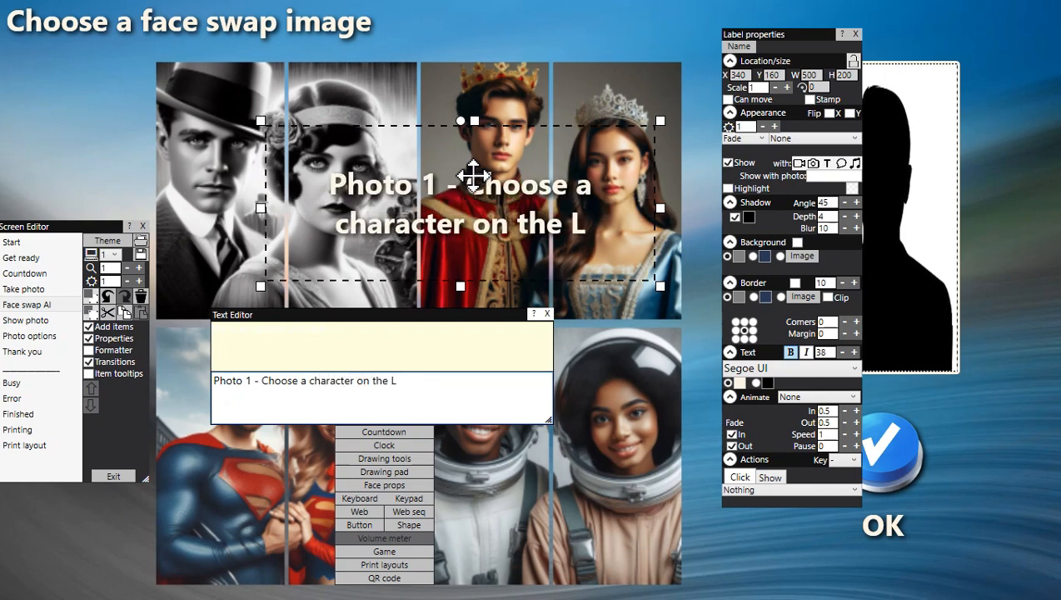
{"action": "type", "text": "EFT"}
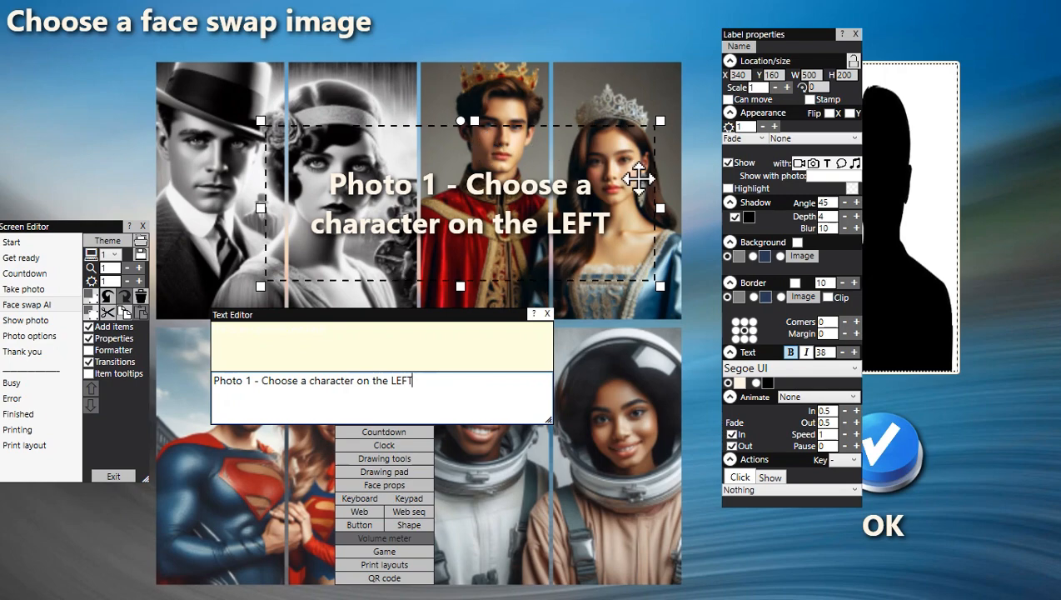
Resize the Photo 1 label to a single line about 759 by 43 and place it over the upper part of the image grid
{"action": "left_click_drag", "start_coordinate": [664, 211], "coordinate": [868, 213]}
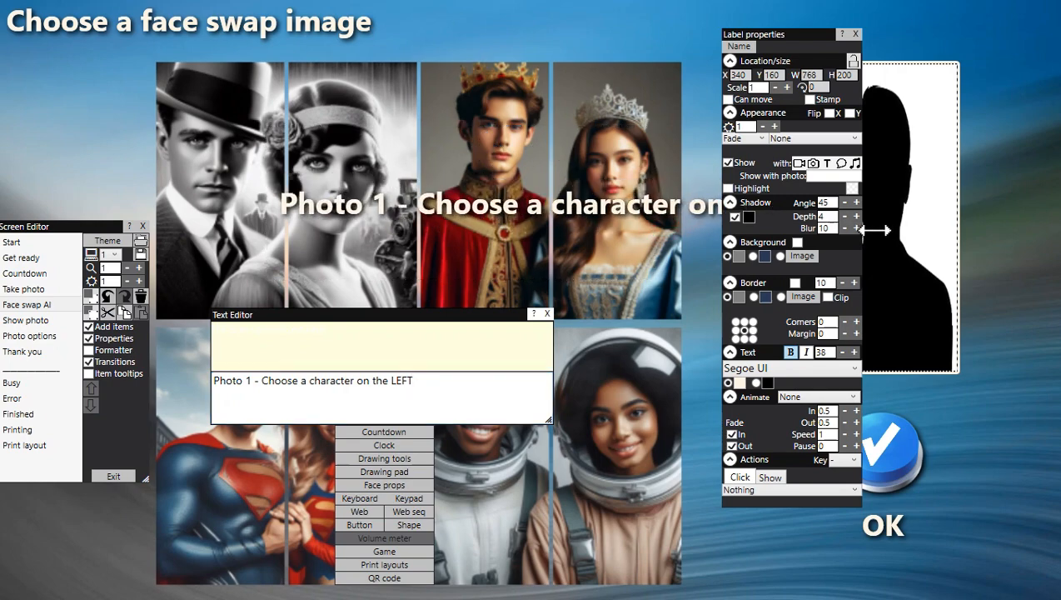
{"action": "left_click_drag", "start_coordinate": [620, 196], "coordinate": [391, 122]}
{"action": "left_click_drag", "start_coordinate": [333, 215], "coordinate": [358, 98]}
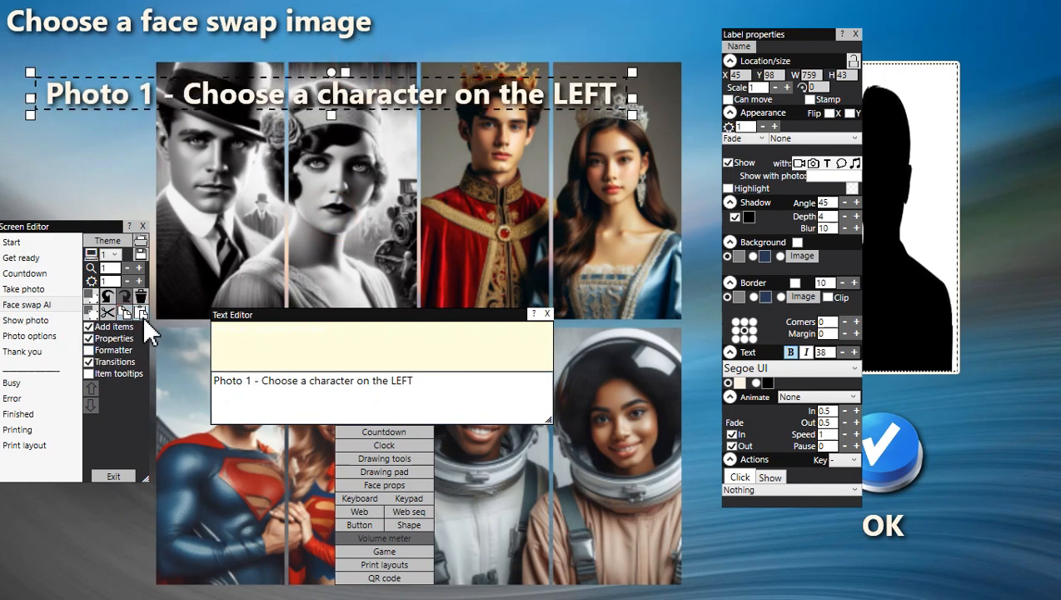
Duplicate the Photo 1 label just below it, reading "Photo 2 - Choose a character on the RIGHT" on one line about 789 wide
{"action": "left_click_drag", "start_coordinate": [346, 99], "coordinate": [344, 155]}
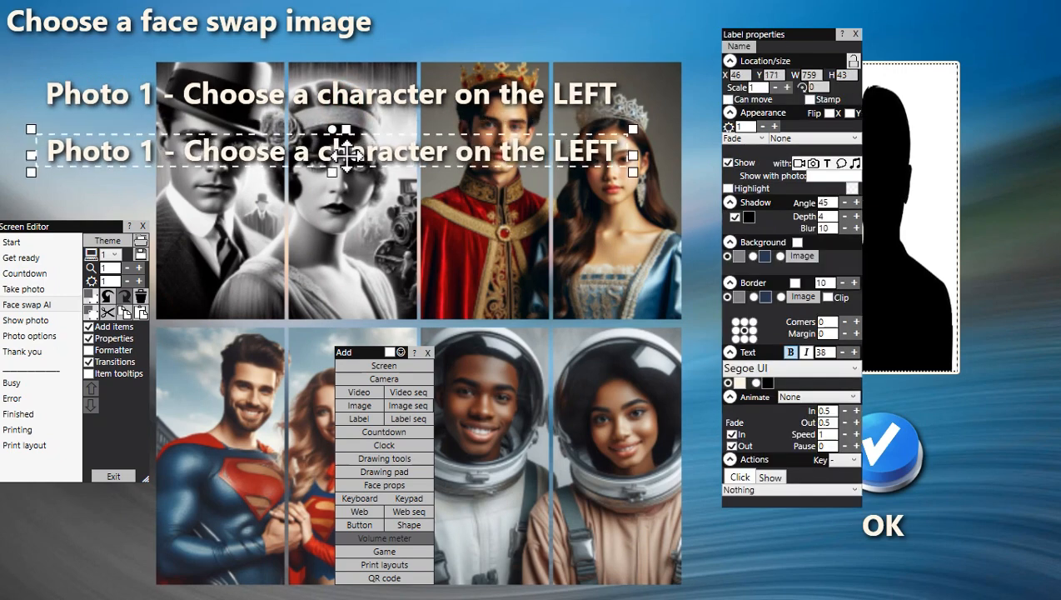
{"action": "double_click", "coordinate": [344, 154]}
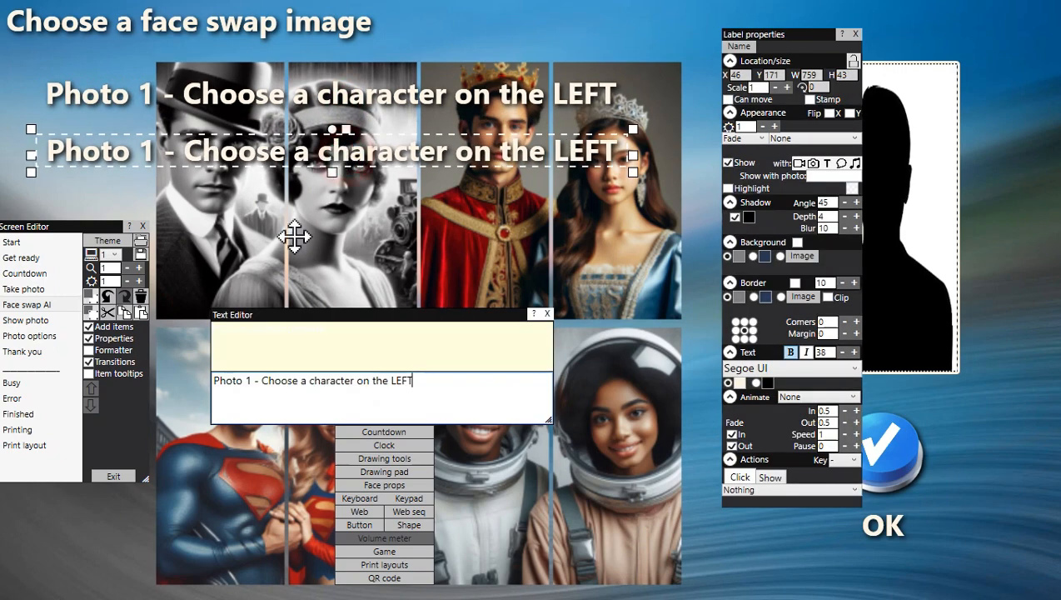
{"action": "left_click", "coordinate": [252, 381]}
{"action": "key", "text": "BackSpace"}
{"action": "type", "text": "2"}
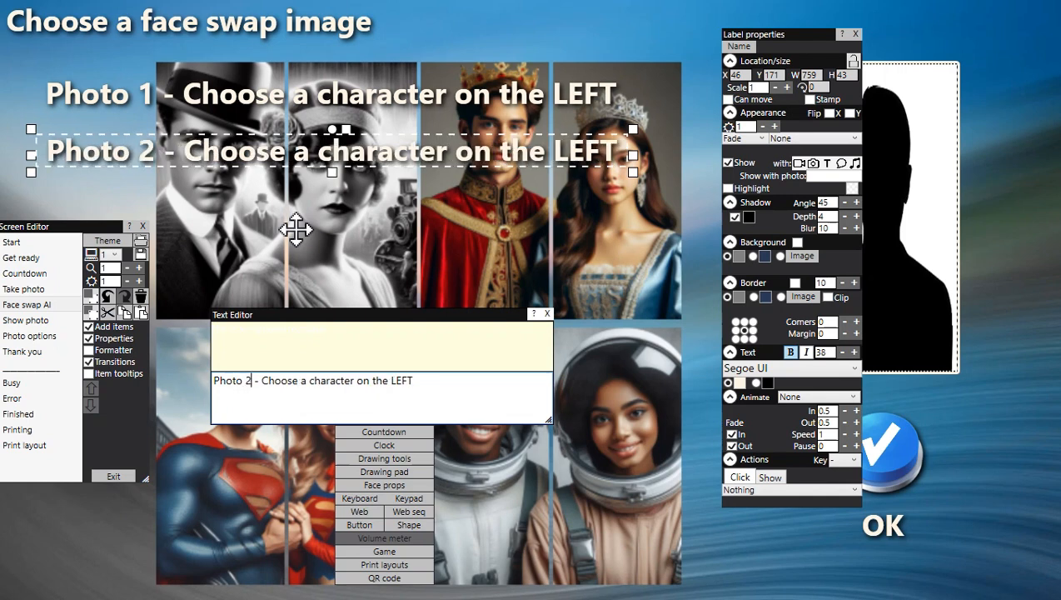
{"action": "left_click", "coordinate": [411, 380]}
{"action": "key", "text": "BackSpace"}
{"action": "key", "text": "BackSpace"}
{"action": "key", "text": "BackSpace"}
{"action": "key", "text": "BackSpace"}
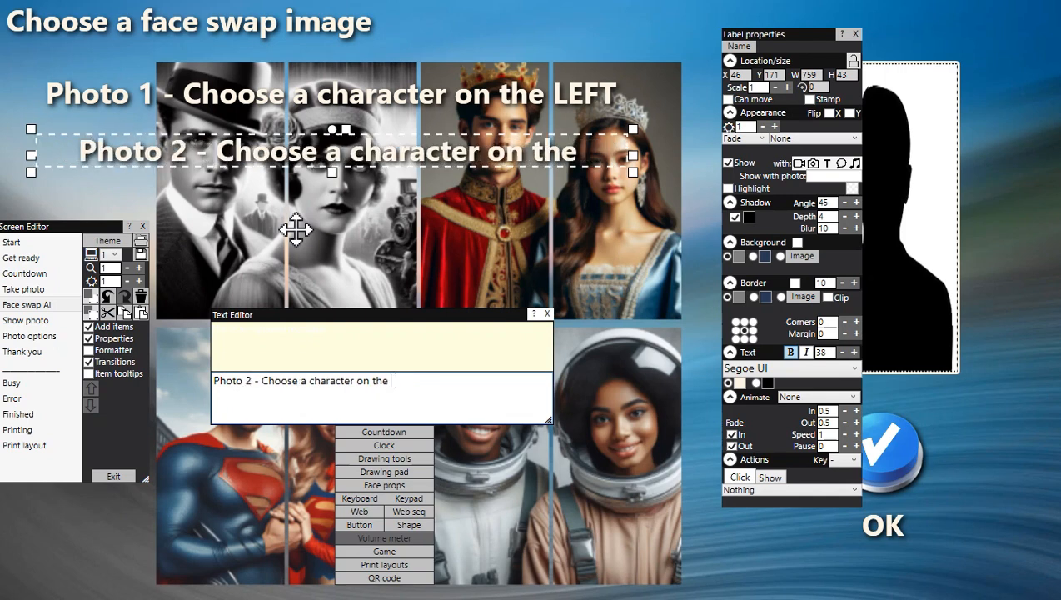
{"action": "type", "text": "RIGHT"}
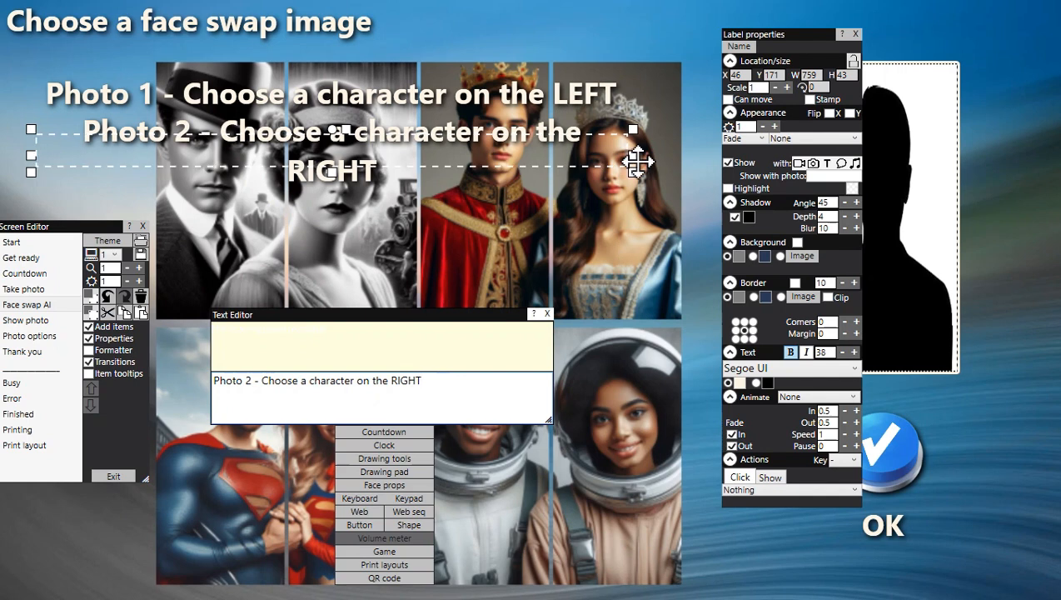
{"action": "left_click_drag", "start_coordinate": [639, 155], "coordinate": [657, 155]}
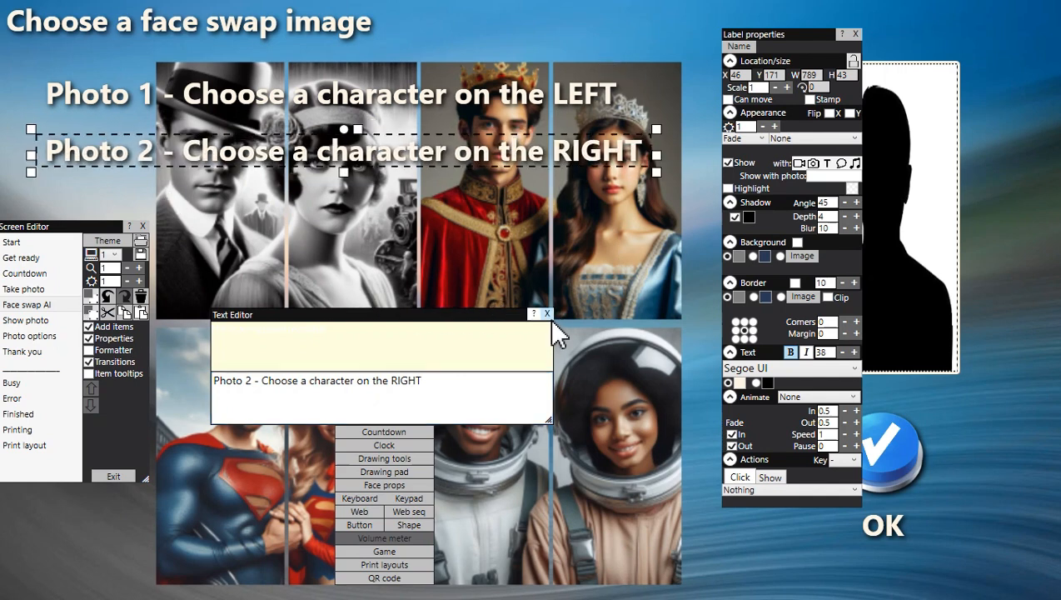
{"action": "left_click", "coordinate": [547, 315]}
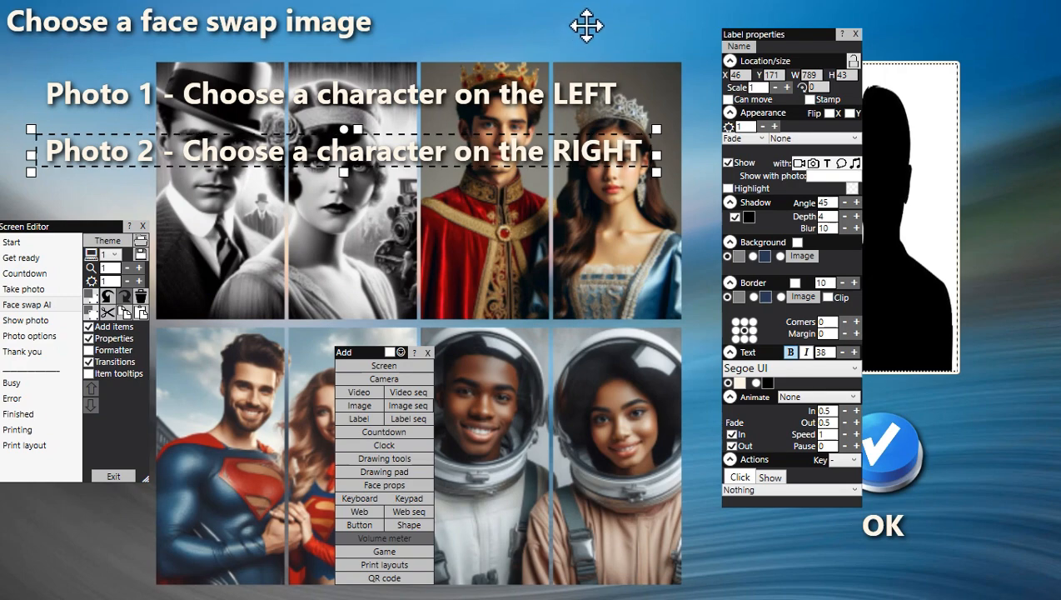
Try to delete the original "Choose a face swap image" label
{"action": "scroll", "coordinate": [583, 23], "scroll_direction": "down", "scroll_amount": 1}
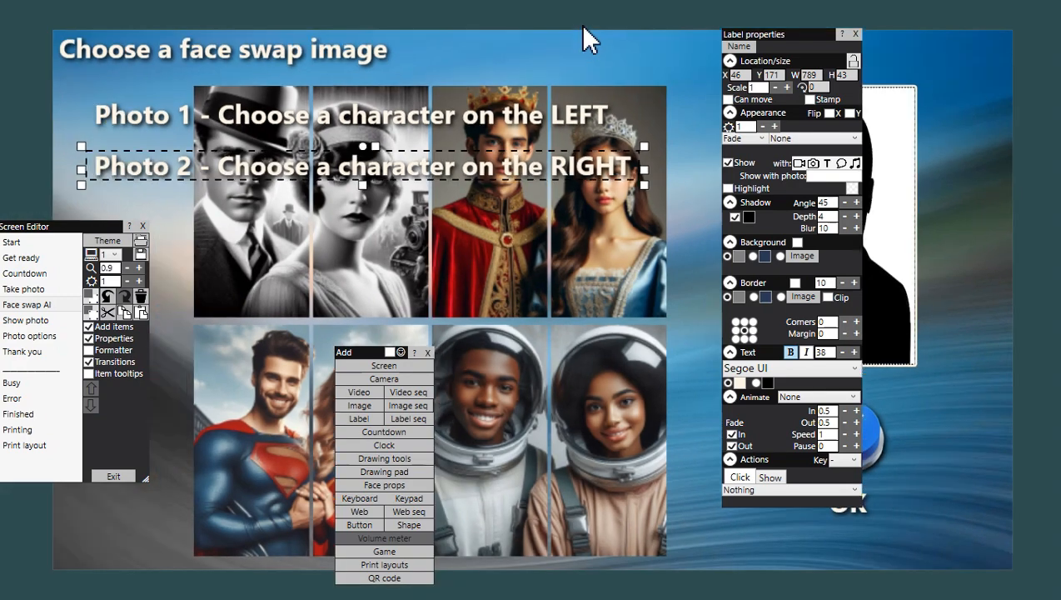
{"action": "left_click", "coordinate": [334, 56]}
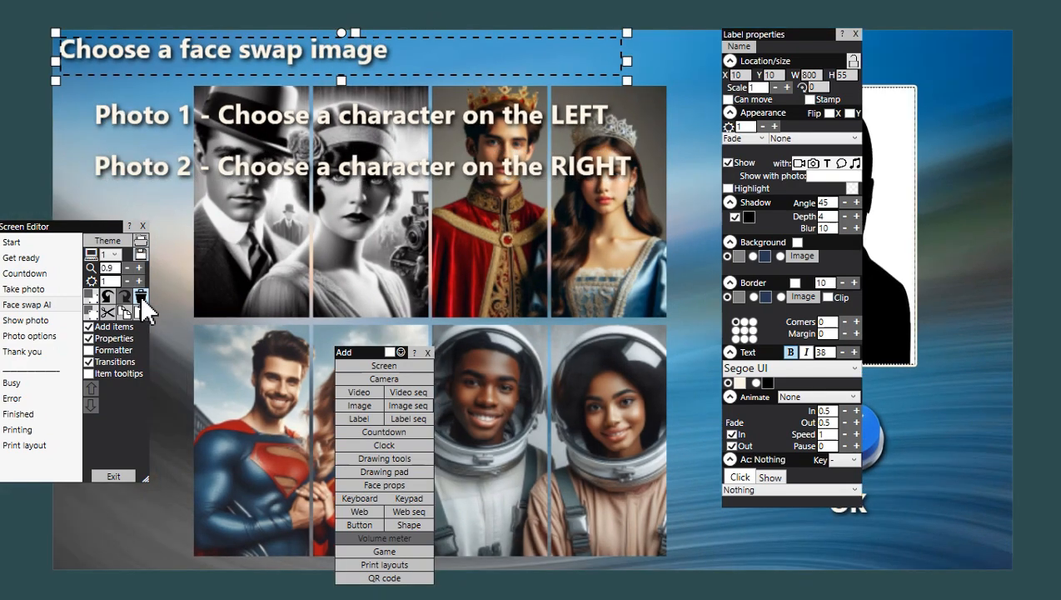
{"action": "left_click", "coordinate": [141, 297]}
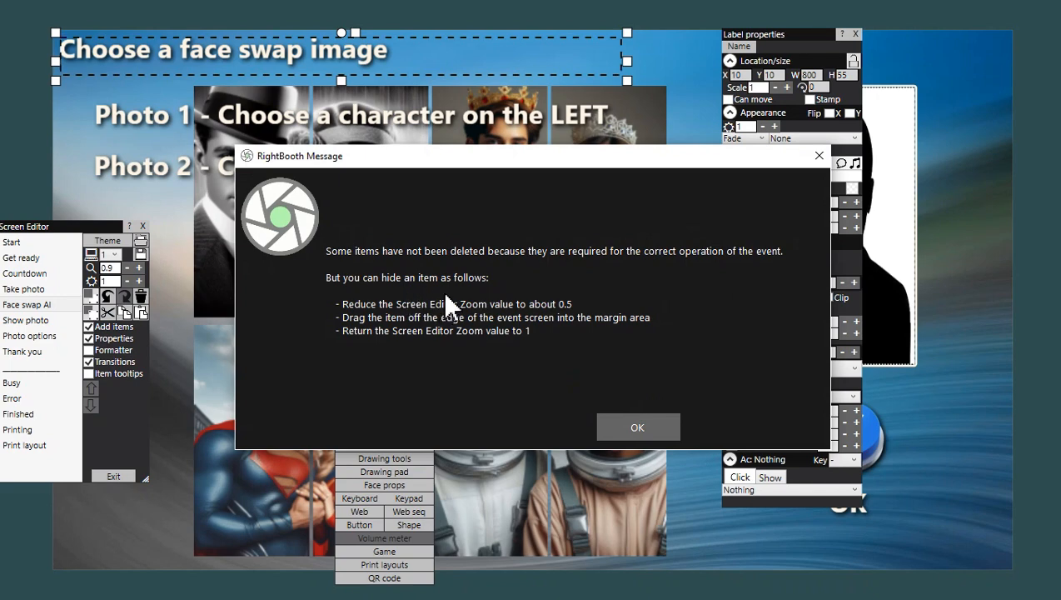
{"action": "left_click", "coordinate": [633, 431]}
Hide the "Choose a face swap image" label by moving it off the event screen into the margin above
{"action": "scroll", "coordinate": [677, 221], "scroll_direction": "down", "scroll_amount": 3}
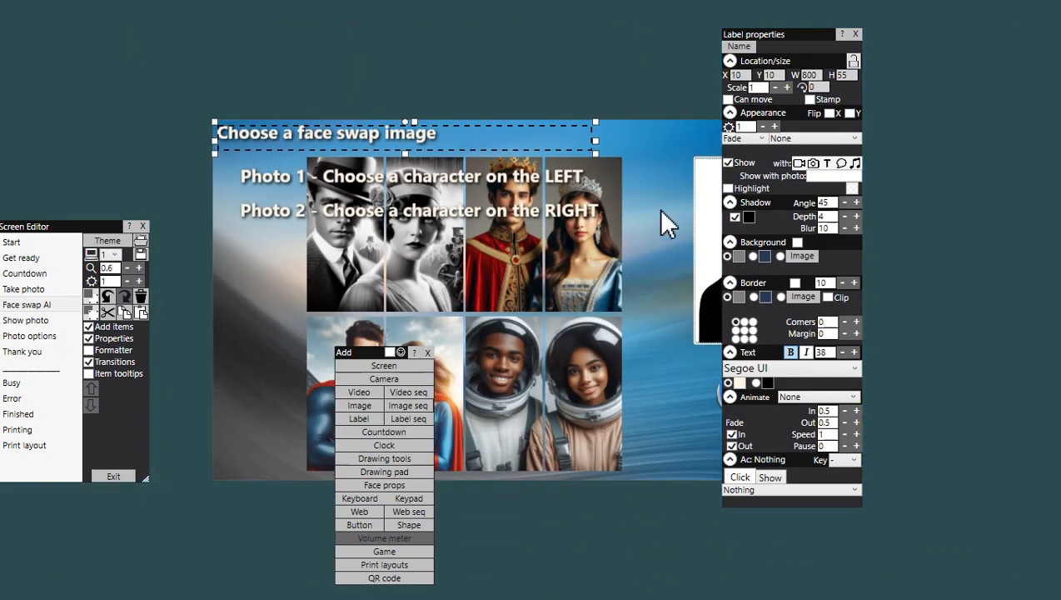
{"action": "left_click_drag", "start_coordinate": [391, 134], "coordinate": [309, 70]}
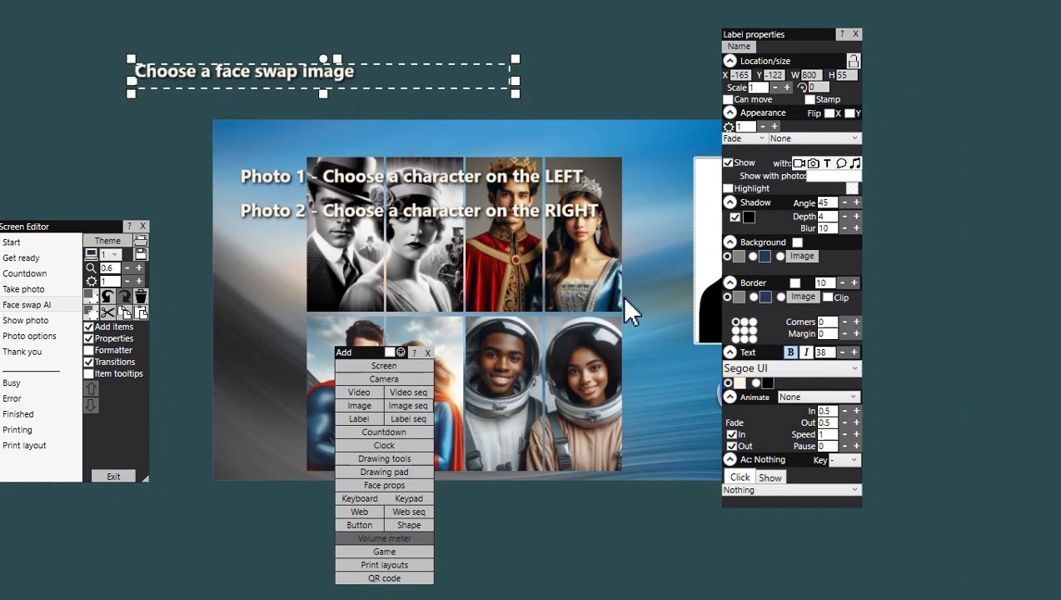
{"action": "scroll", "coordinate": [650, 323], "scroll_direction": "up", "scroll_amount": 3}
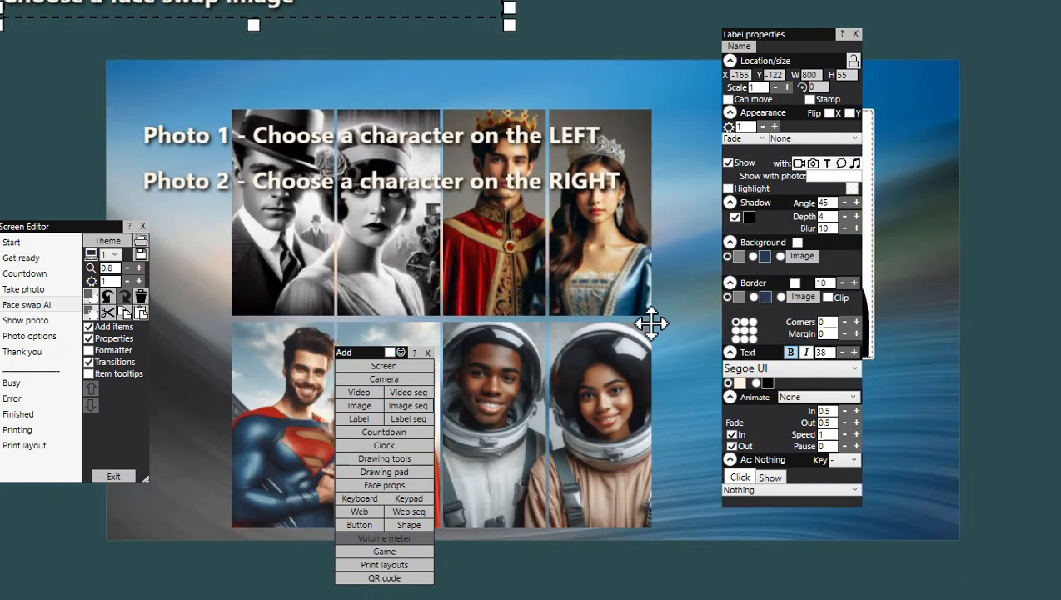
{"action": "scroll", "coordinate": [653, 318], "scroll_direction": "up", "scroll_amount": 1}
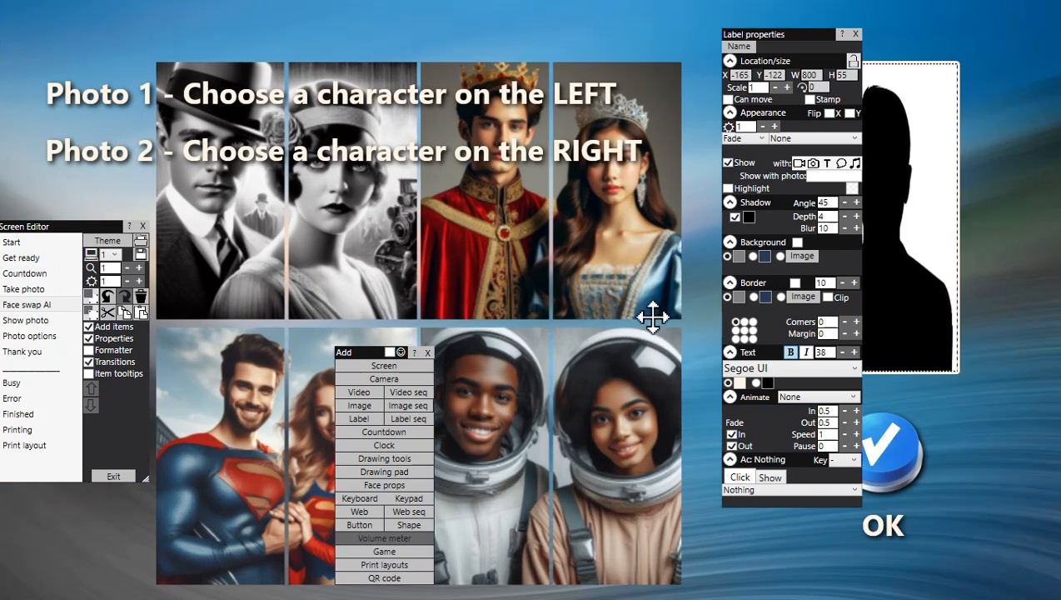
Place the Photo 1 label above the image grid at about X 3, Y 11 and show it only with photo 1
{"action": "left_click_drag", "start_coordinate": [388, 98], "coordinate": [354, 31]}
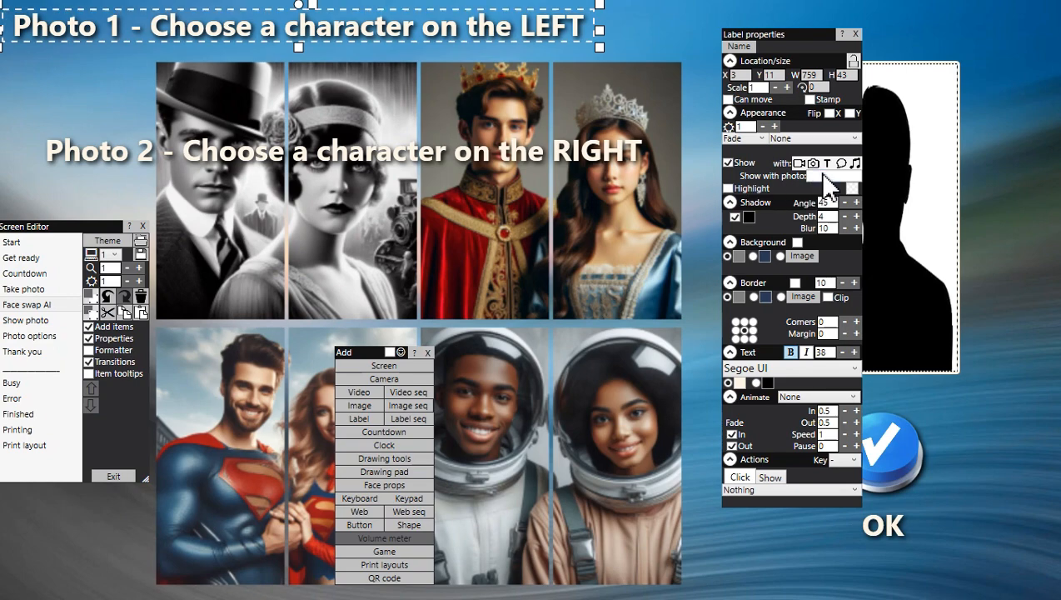
{"action": "left_click", "coordinate": [824, 174]}
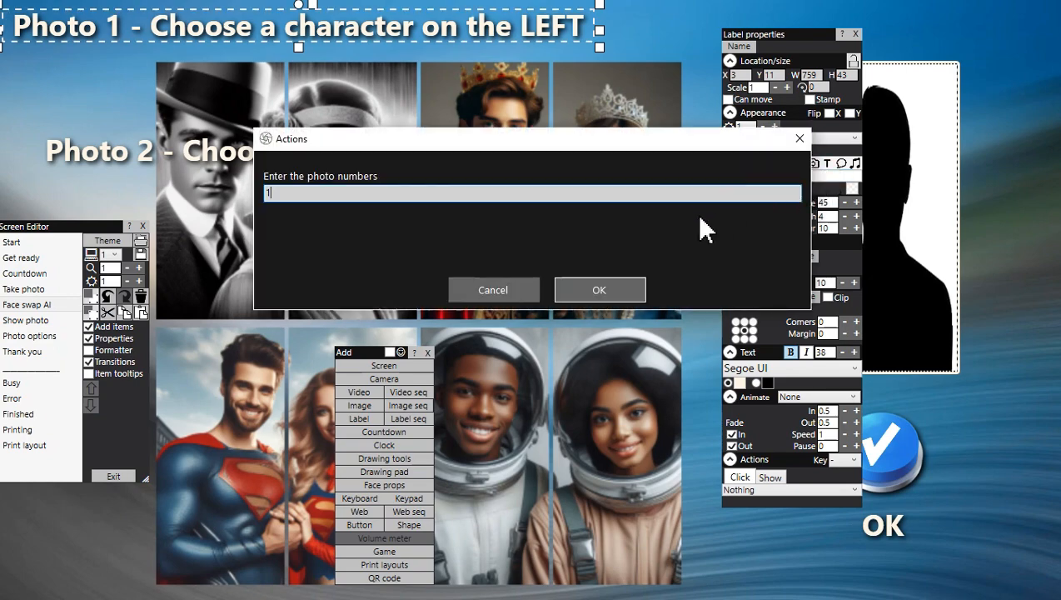
{"action": "left_click", "coordinate": [630, 295]}
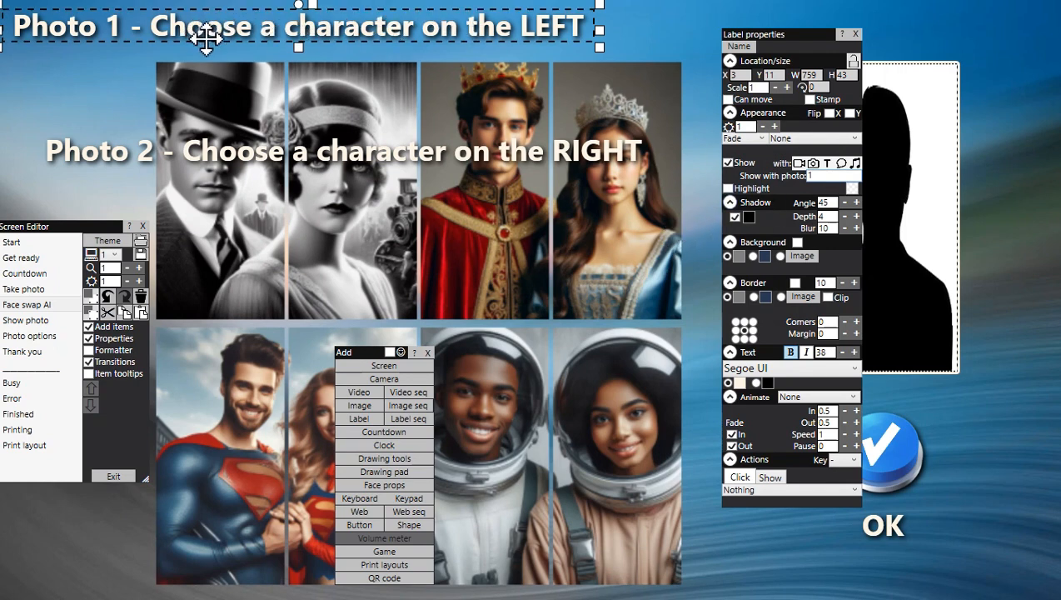
Show the Photo 2 label only with photo 2 and place it over the Photo 1 label at about X 5, Y 10
{"action": "left_click", "coordinate": [323, 154]}
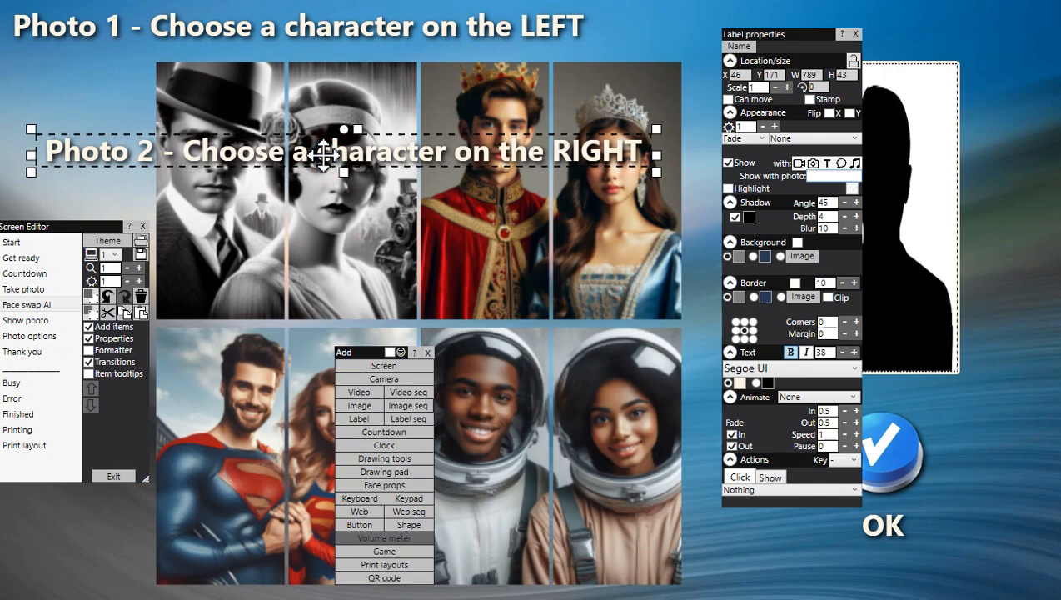
{"action": "left_click", "coordinate": [827, 179]}
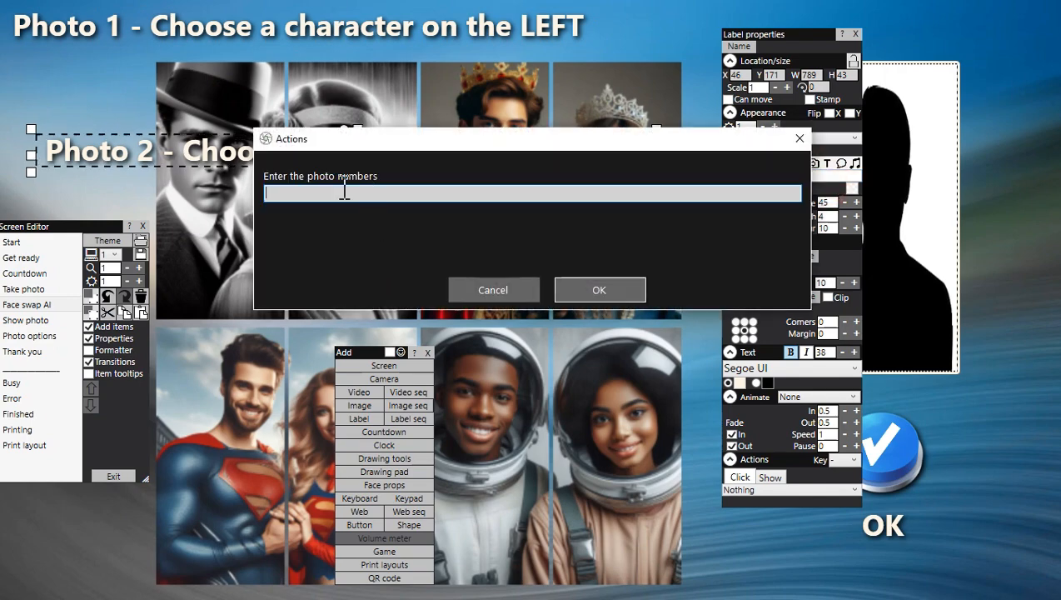
{"action": "left_click", "coordinate": [592, 290]}
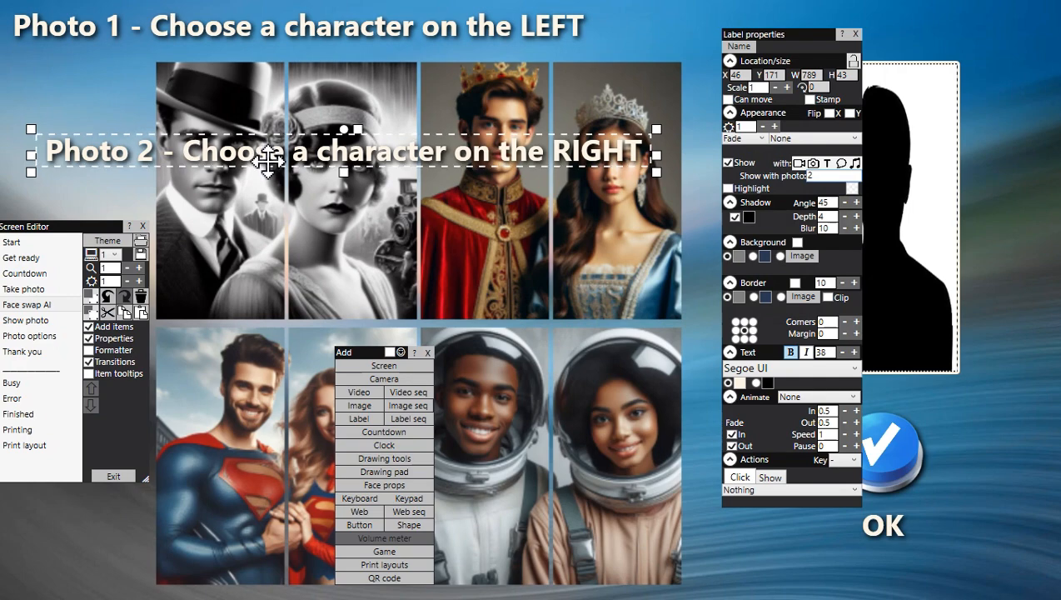
{"action": "left_click_drag", "start_coordinate": [275, 160], "coordinate": [243, 38]}
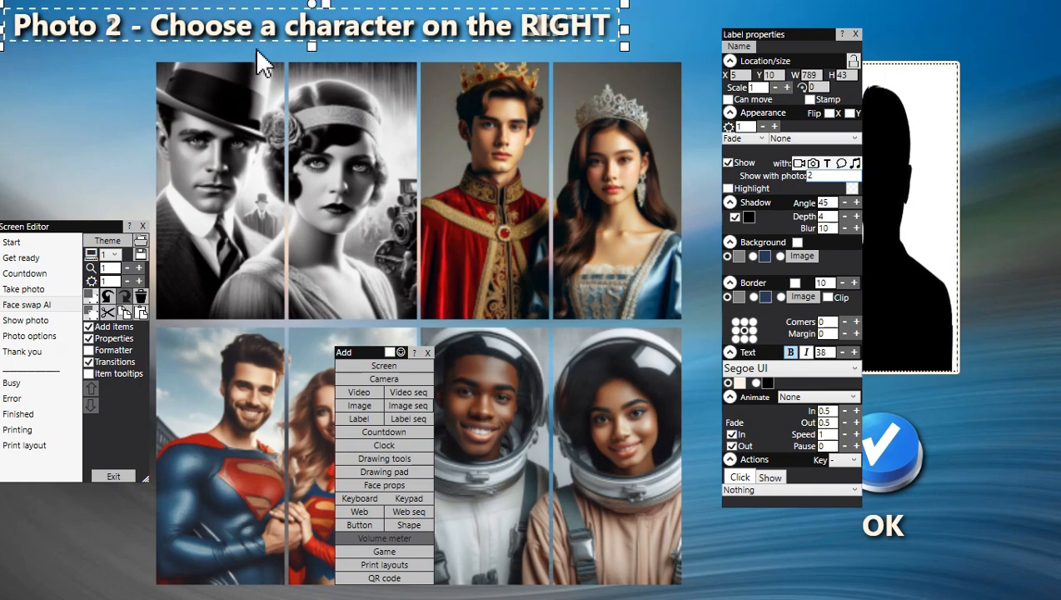
Close the label properties, leave the screen editor and save the FaceSwapDuo event
{"action": "left_click", "coordinate": [856, 33]}
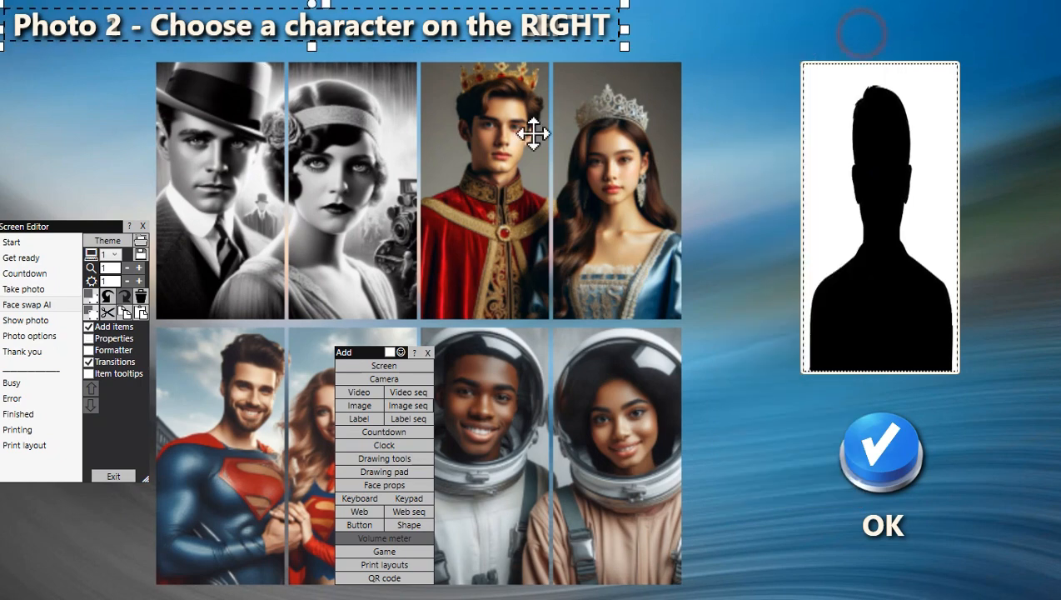
{"action": "left_click", "coordinate": [130, 479]}
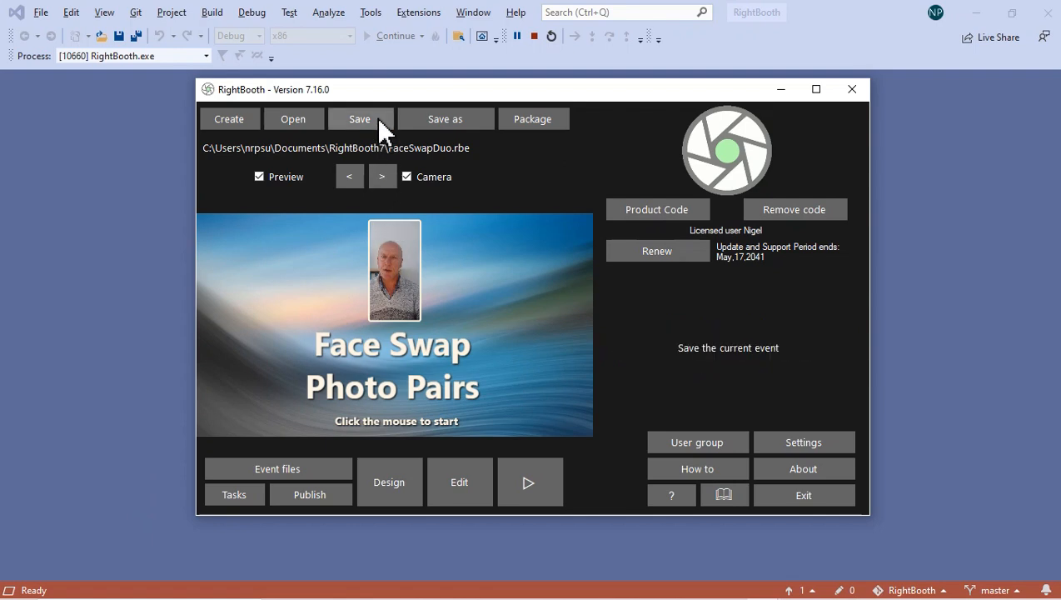
{"action": "left_click", "coordinate": [379, 121]}
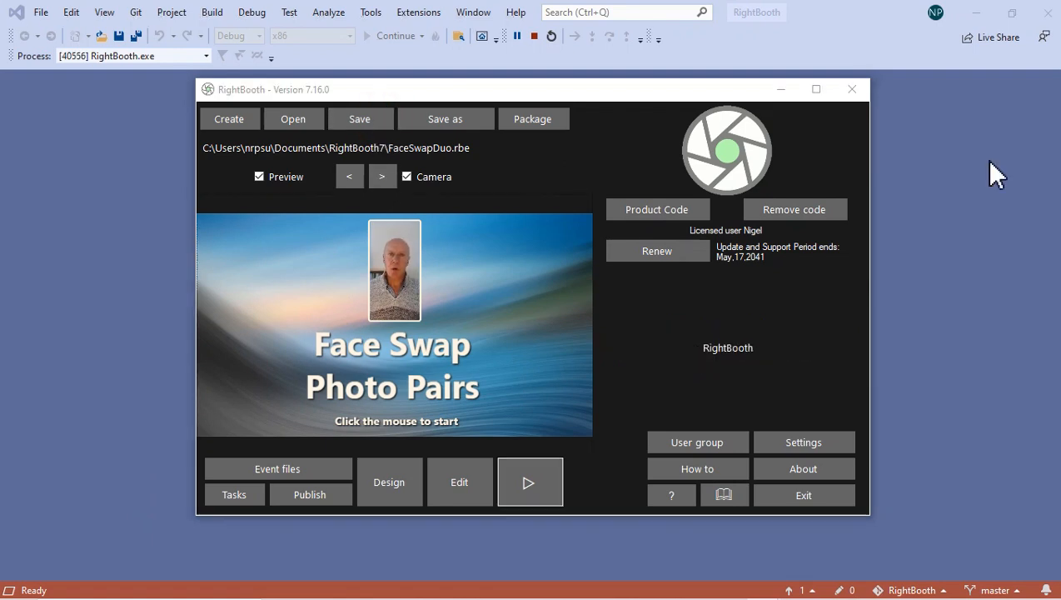
Run the FaceSwapDuo event and proceed past the Get Ready screen to start the photo countdown
{"action": "left_click", "coordinate": [526, 481]}
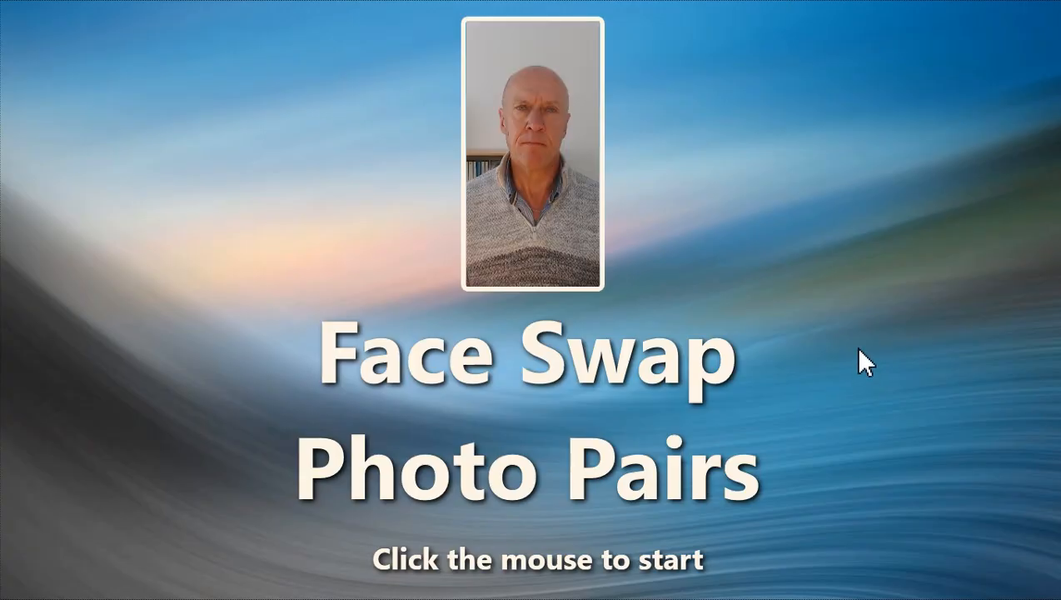
{"action": "left_click", "coordinate": [867, 343]}
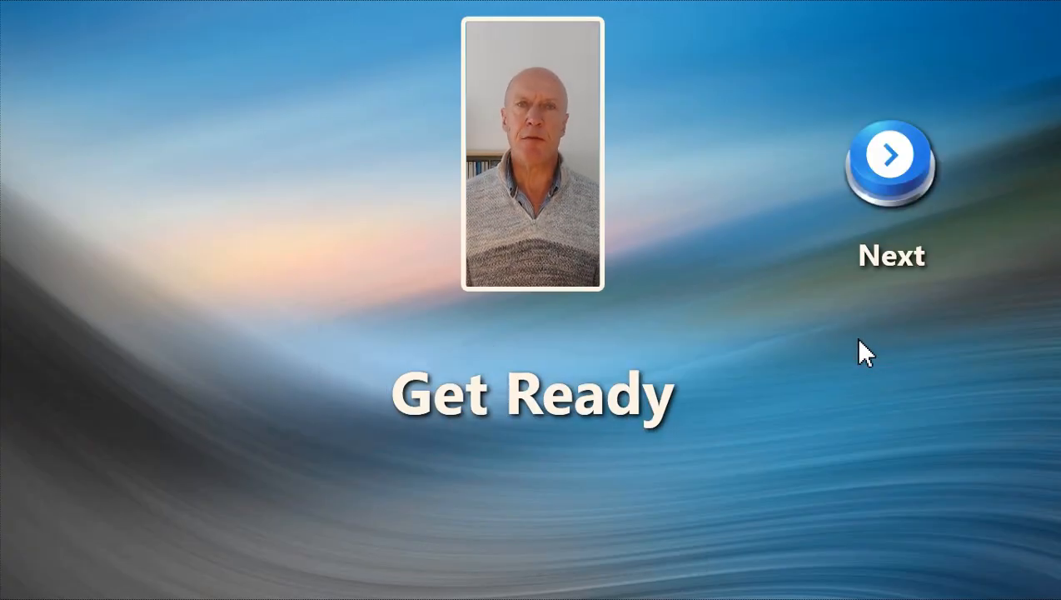
{"action": "left_click", "coordinate": [895, 147]}
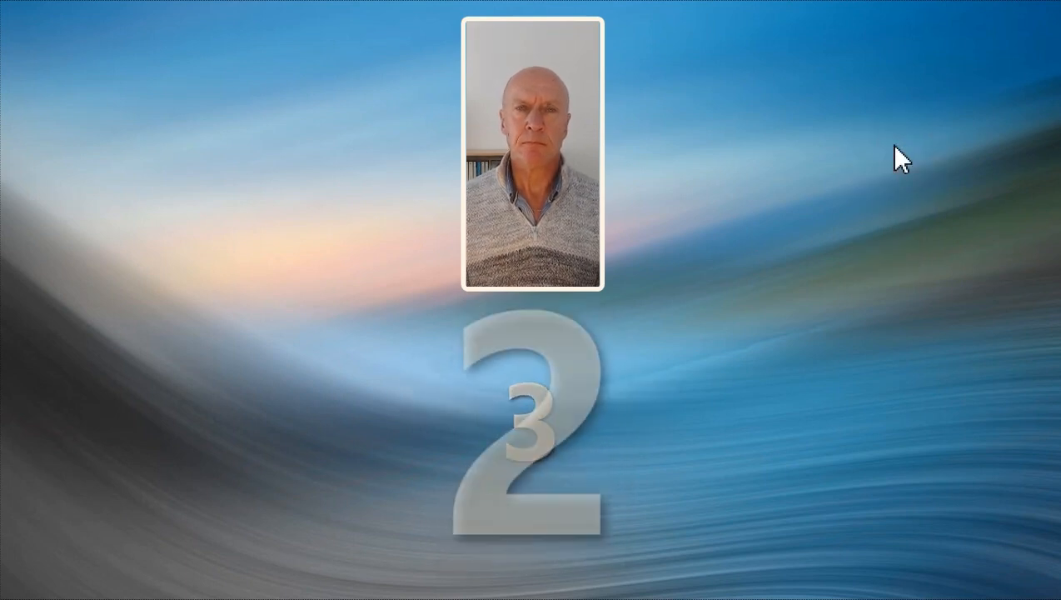